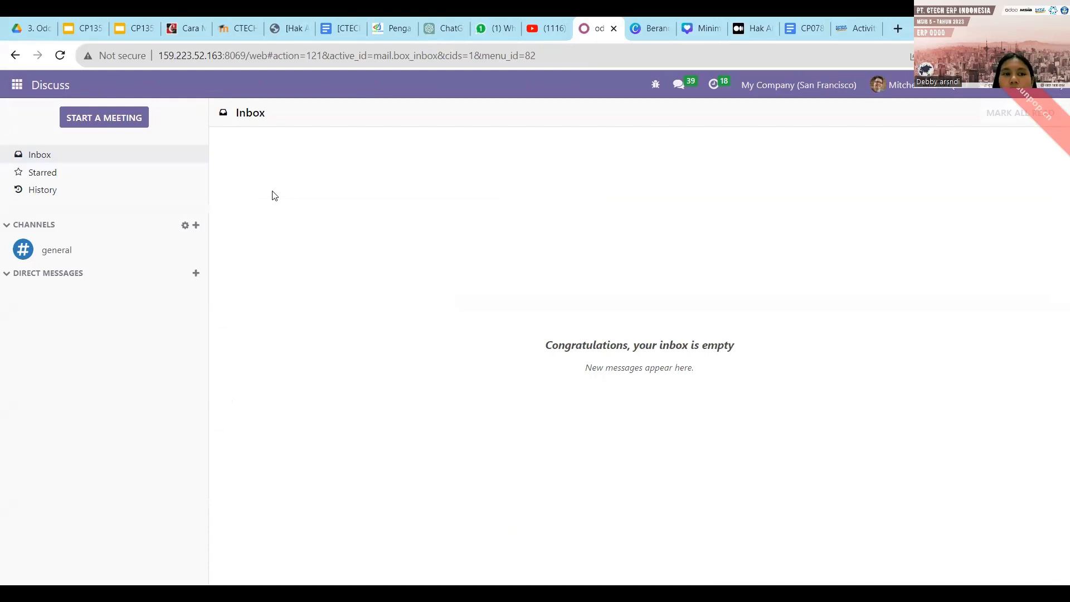
Open the Settings app and go to Users & Companies > Users.
click(17, 84)
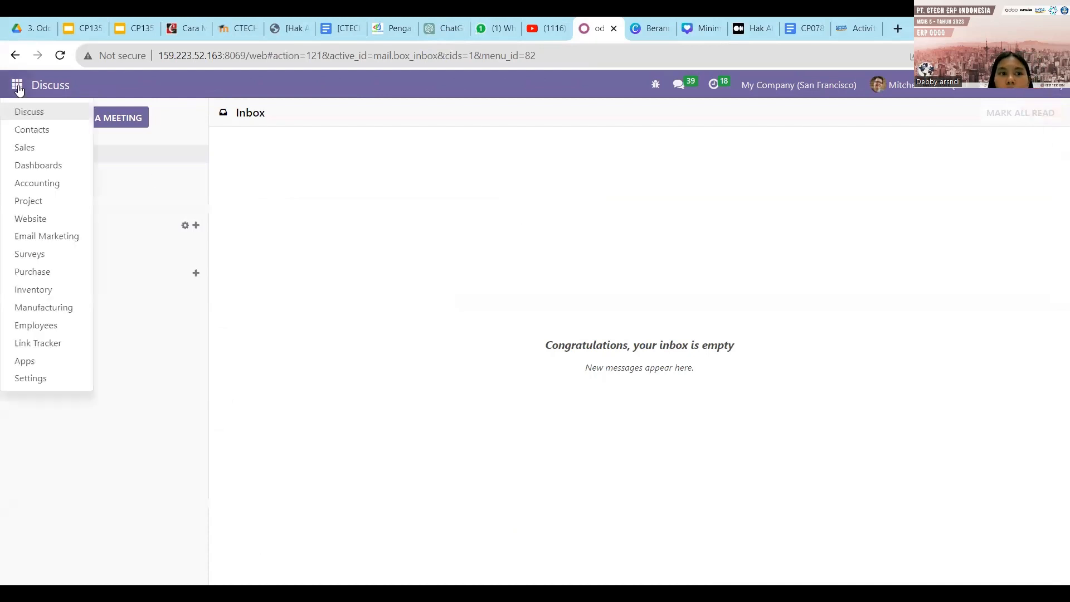
click(43, 378)
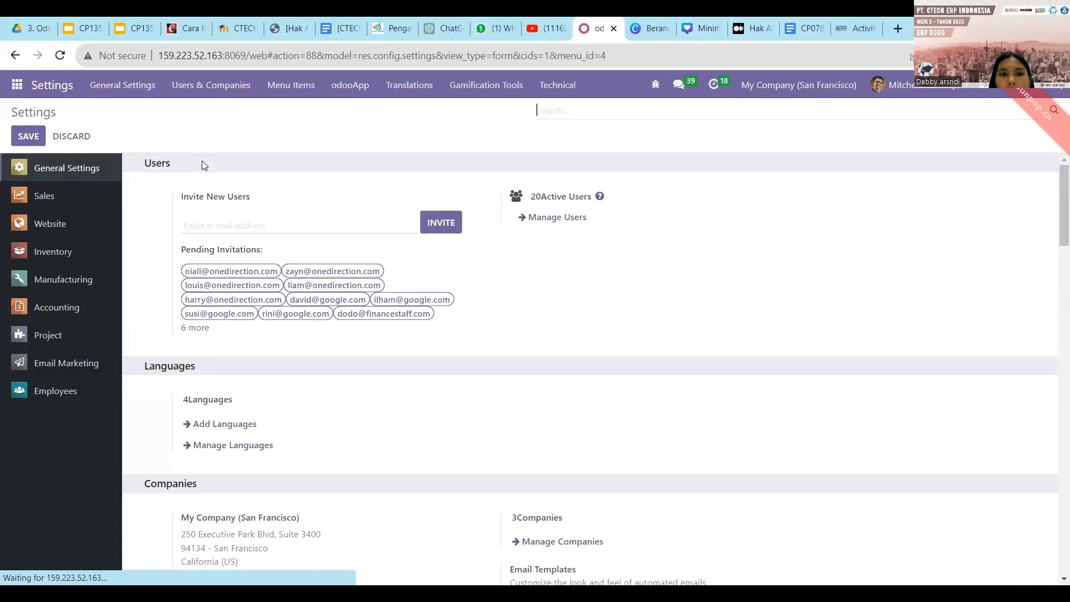
click(216, 100)
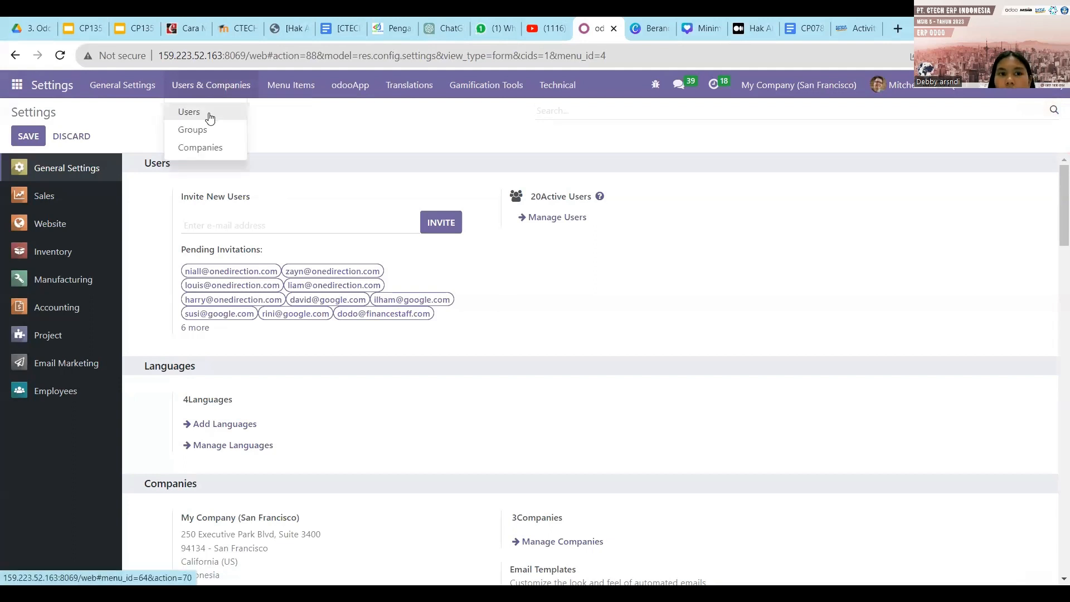
click(208, 113)
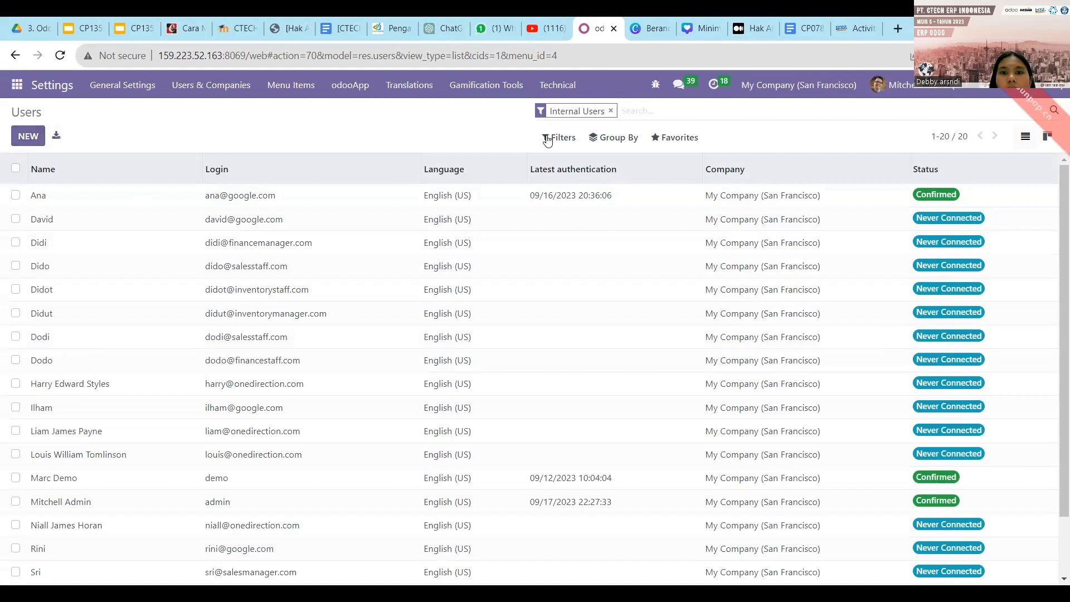
Import user records from role.xlsx in D:\Semester 5\Studi Independent.
click(681, 140)
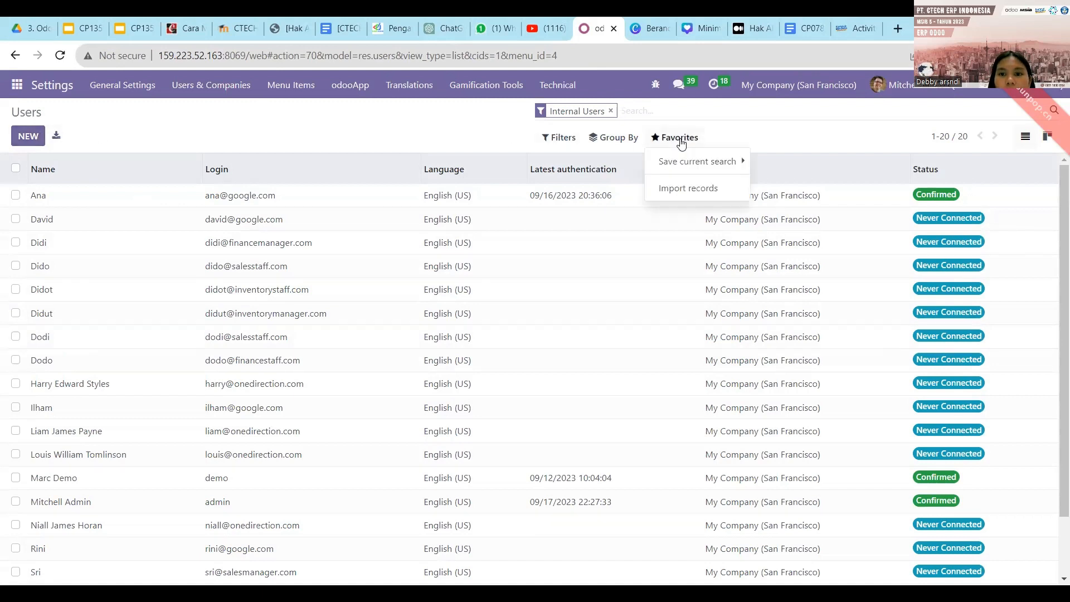
click(677, 189)
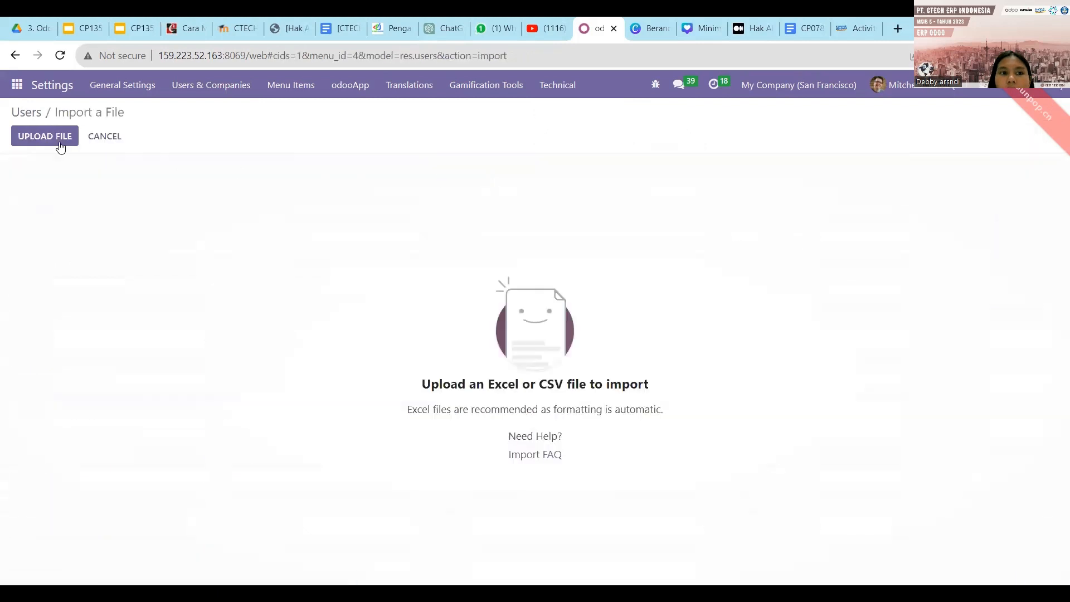
click(56, 144)
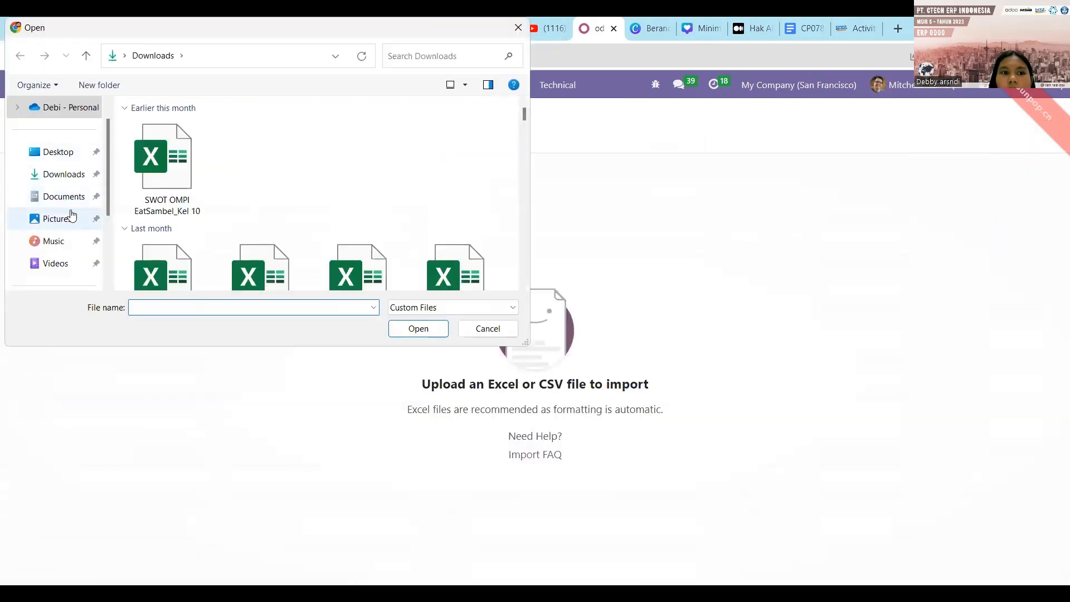
scroll(70, 211, down, 3)
click(72, 216)
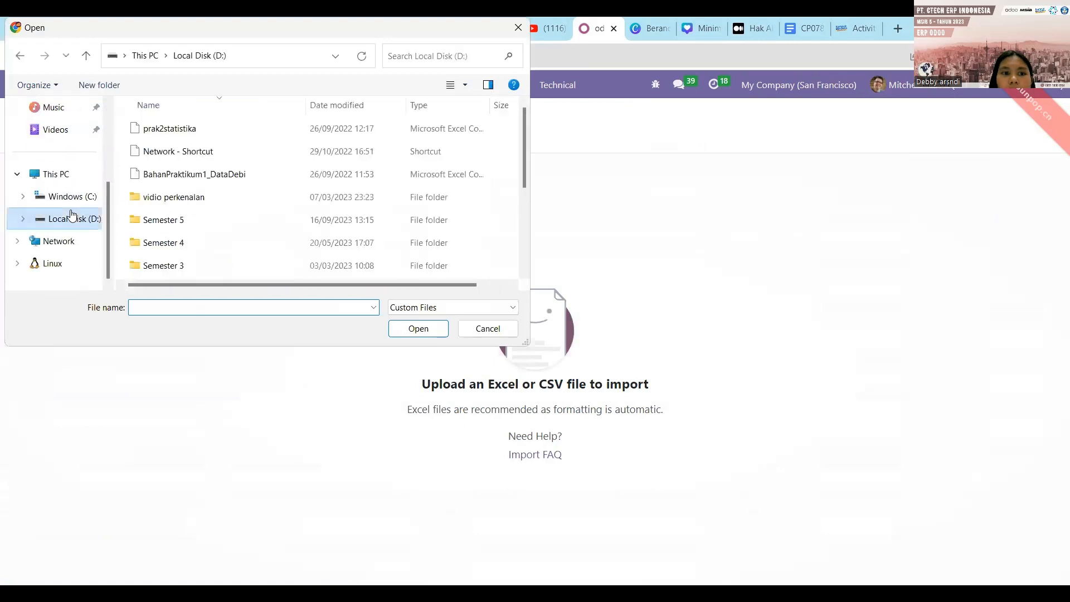
double_click(185, 220)
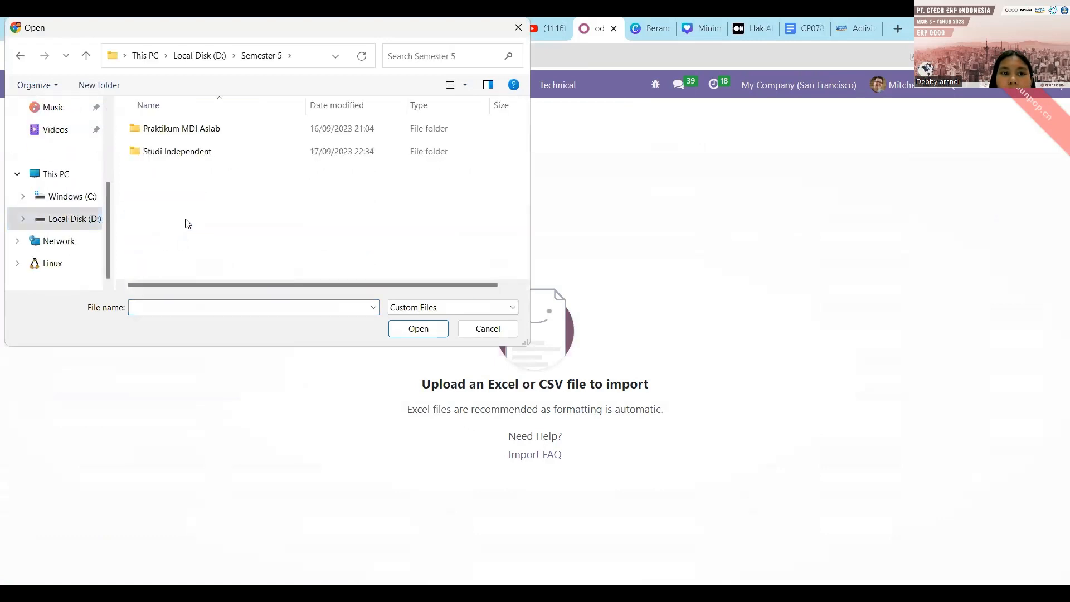
double_click(191, 159)
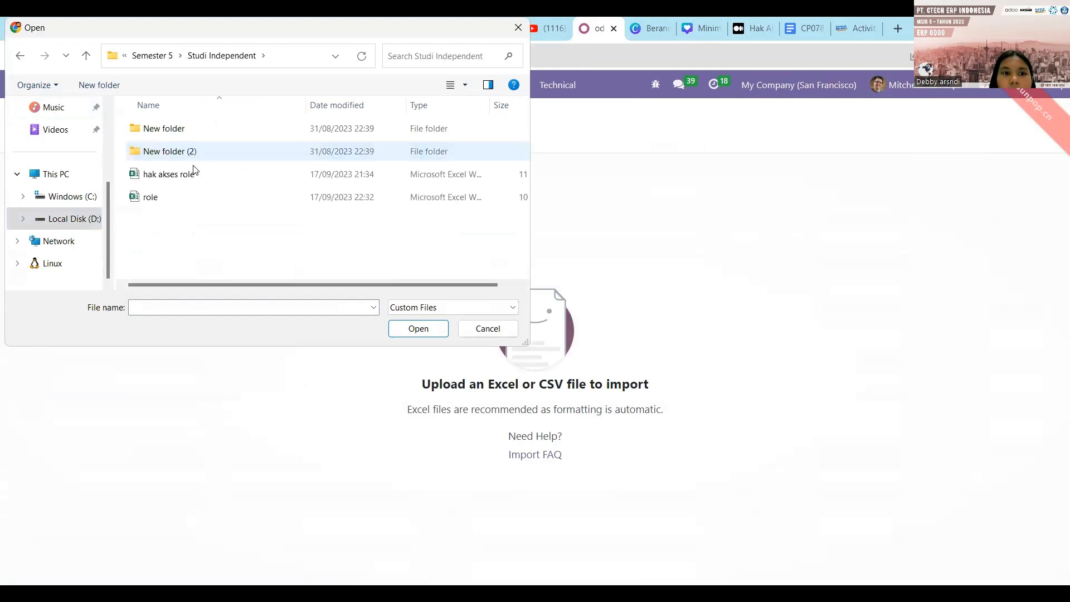
click(196, 199)
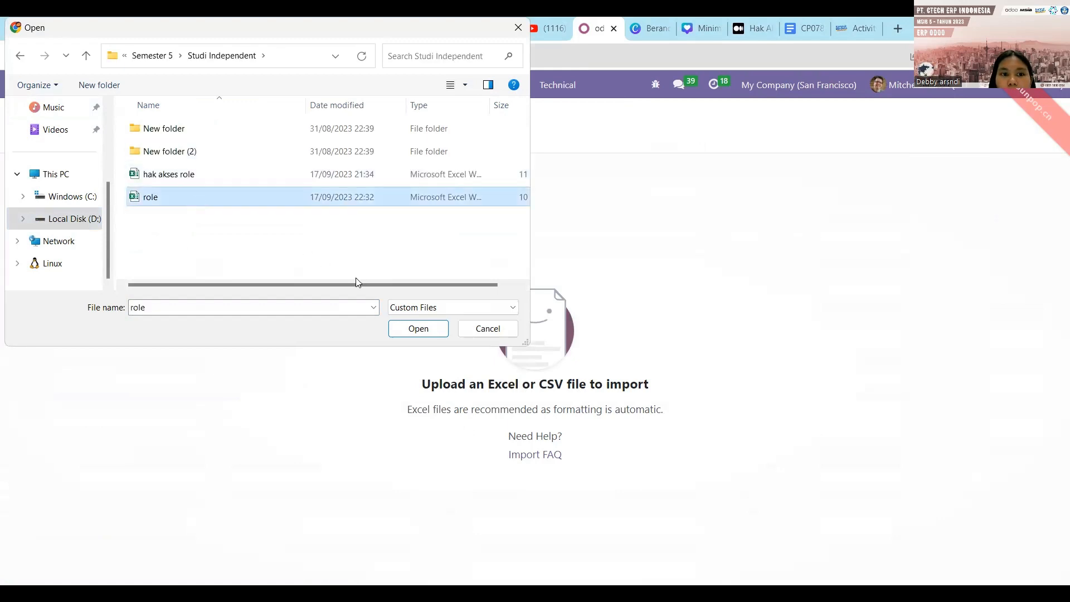
click(414, 331)
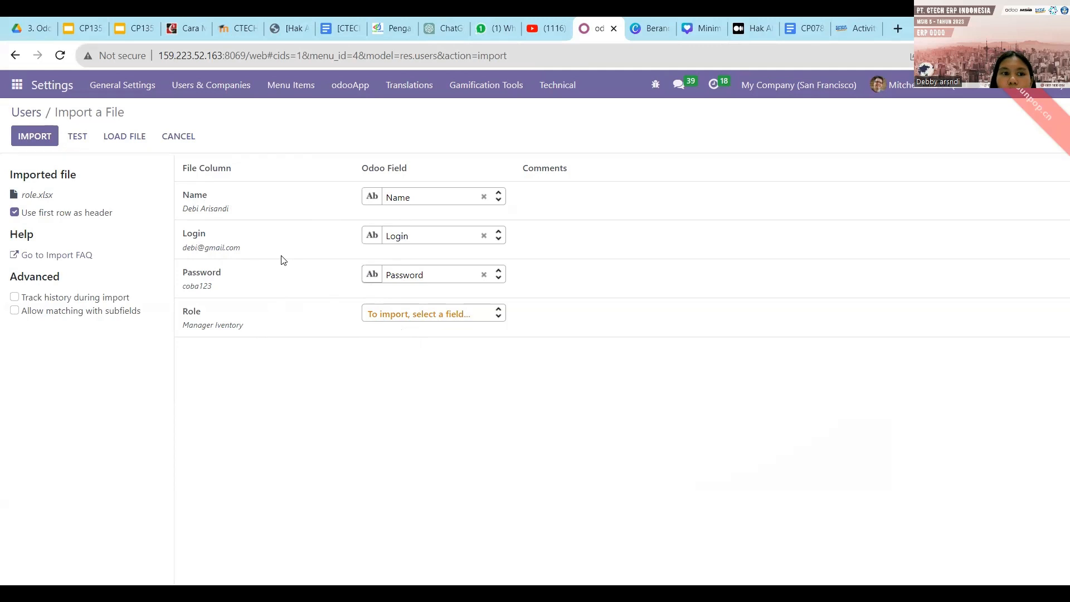
Test the role.xlsx mapping until it is valid, then import the 5 user records.
click(86, 143)
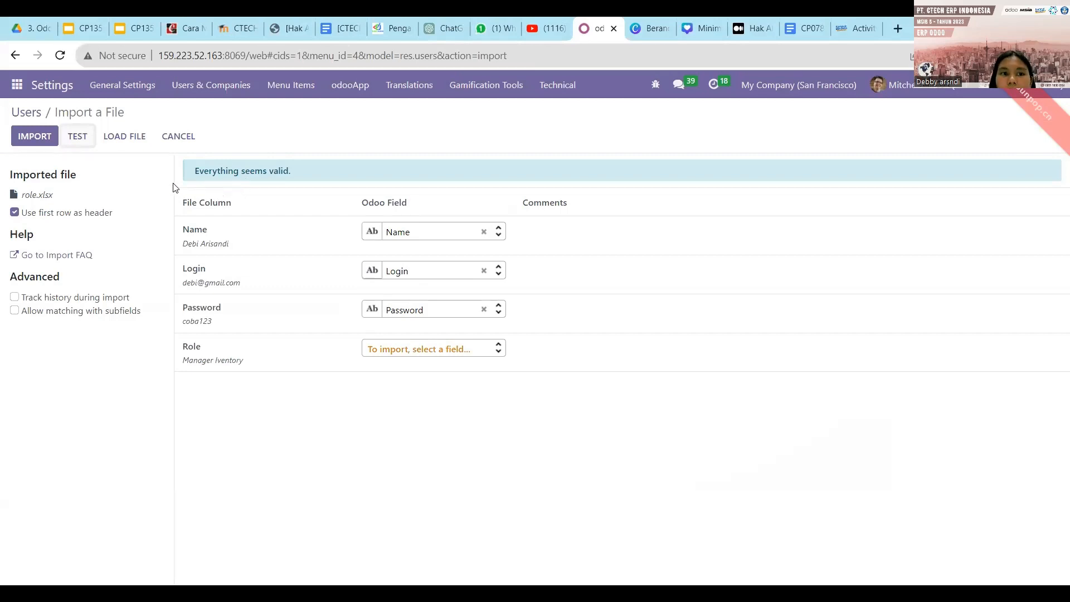
click(40, 145)
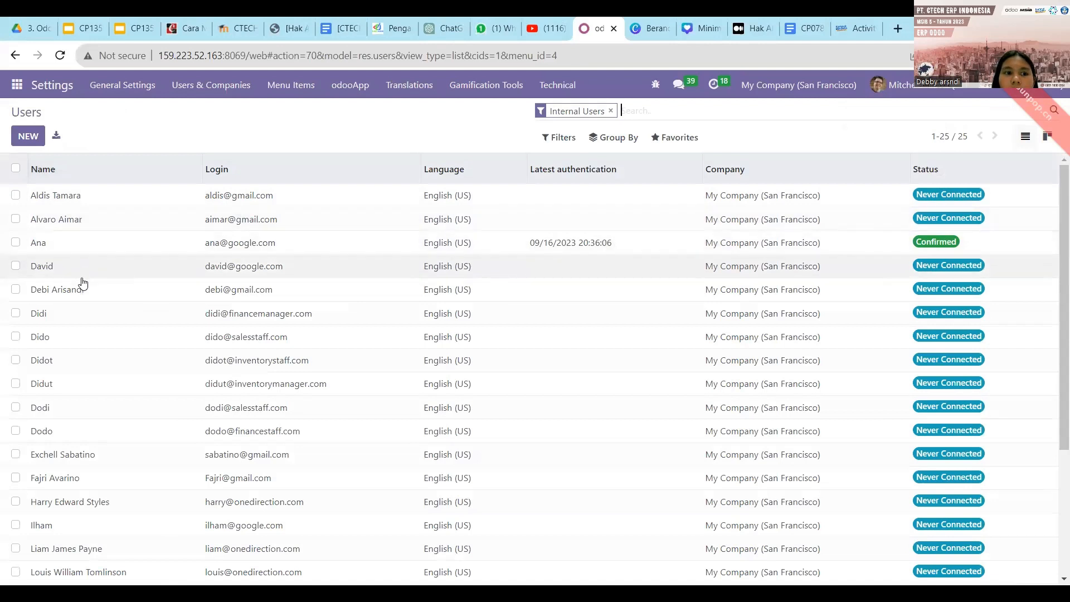
Open a newly imported user's record from the 25-user list.
scroll(82, 360, down, 1)
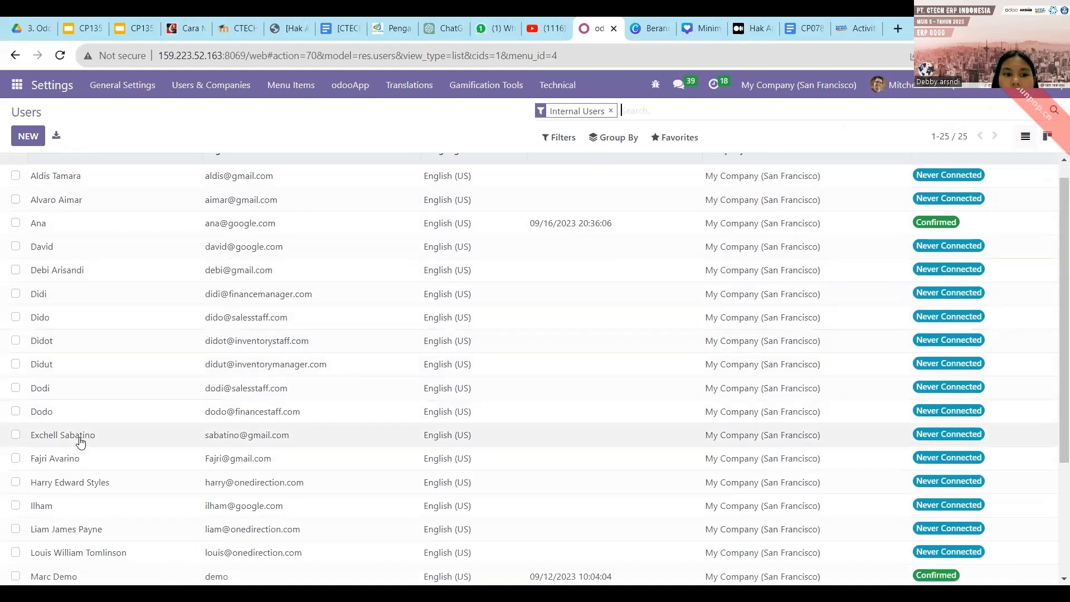
scroll(78, 464, up, 1)
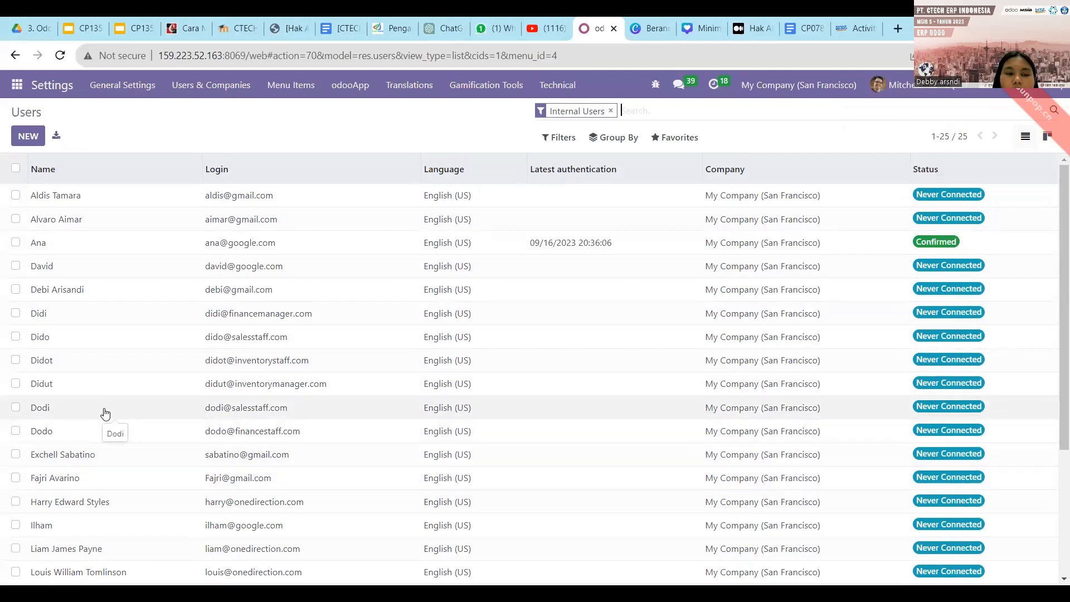
double_click(63, 297)
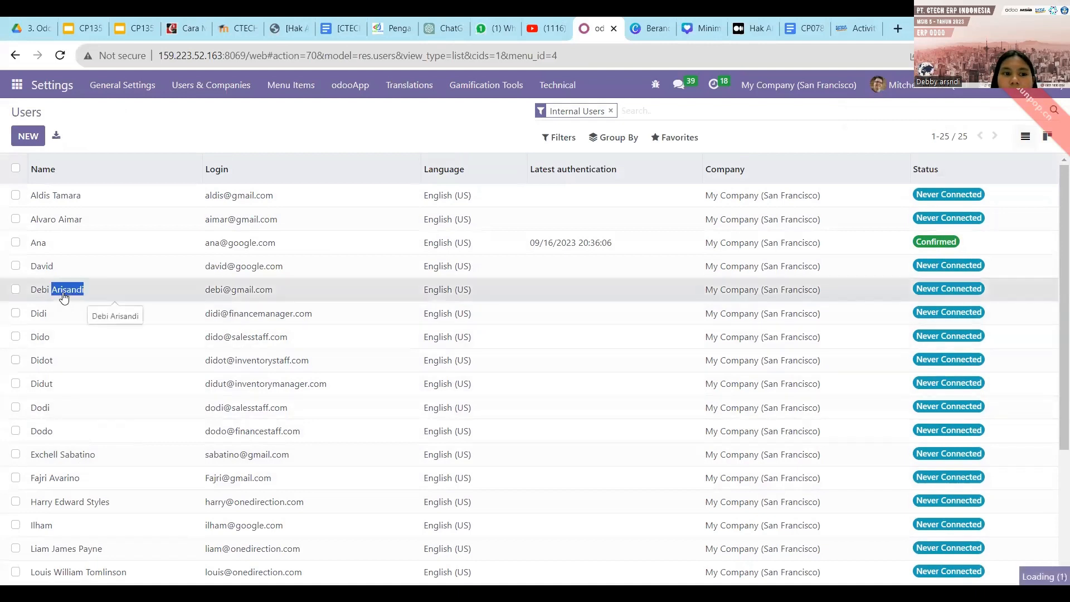
click(137, 299)
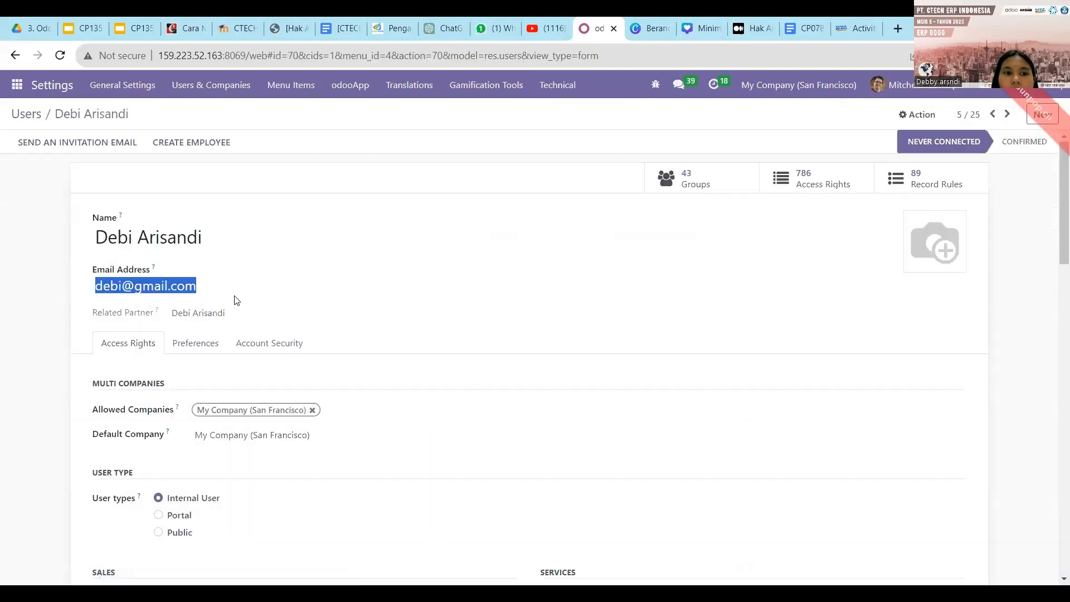
Review the user's Access Rights: Administrator for Sales, Project, Inventory, Manufacturing; Advisor for Accounting.
click(225, 272)
scroll(204, 277, down, 1)
scroll(206, 278, down, 5)
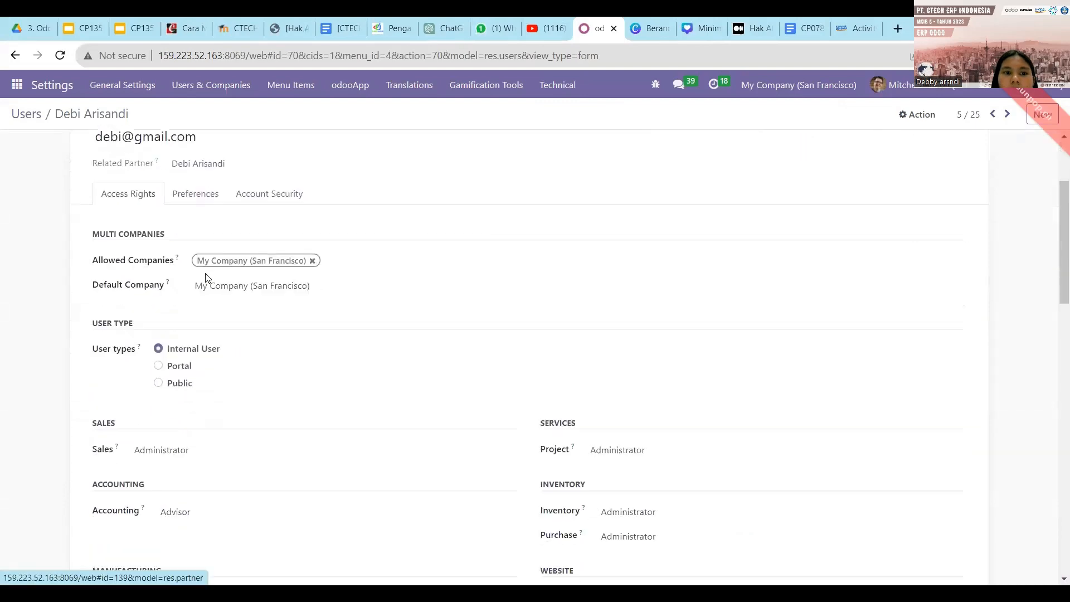
scroll(206, 279, up, 4)
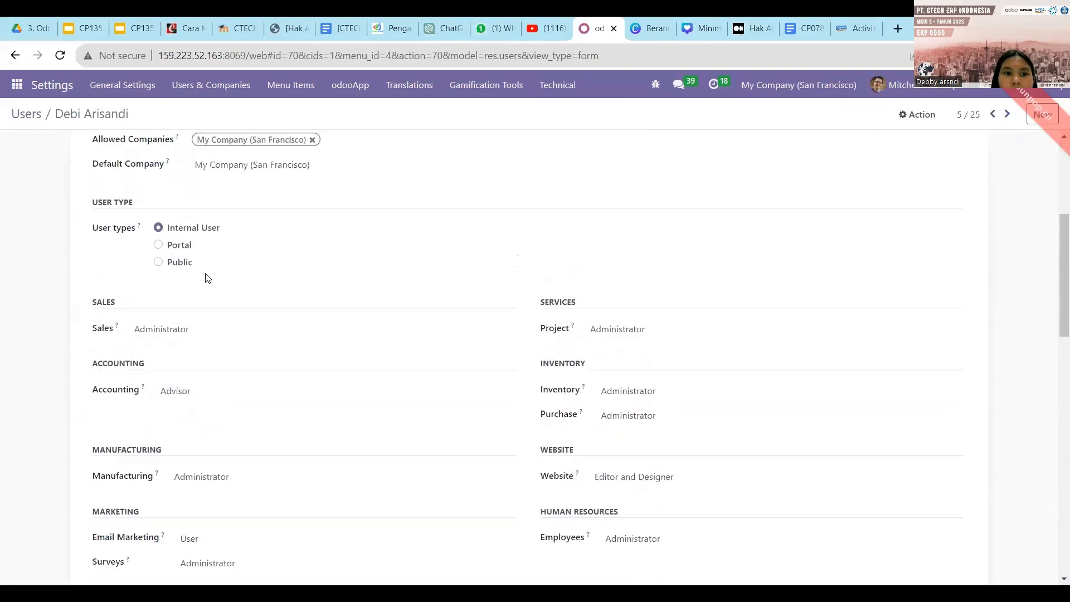
scroll(211, 245, down, 1)
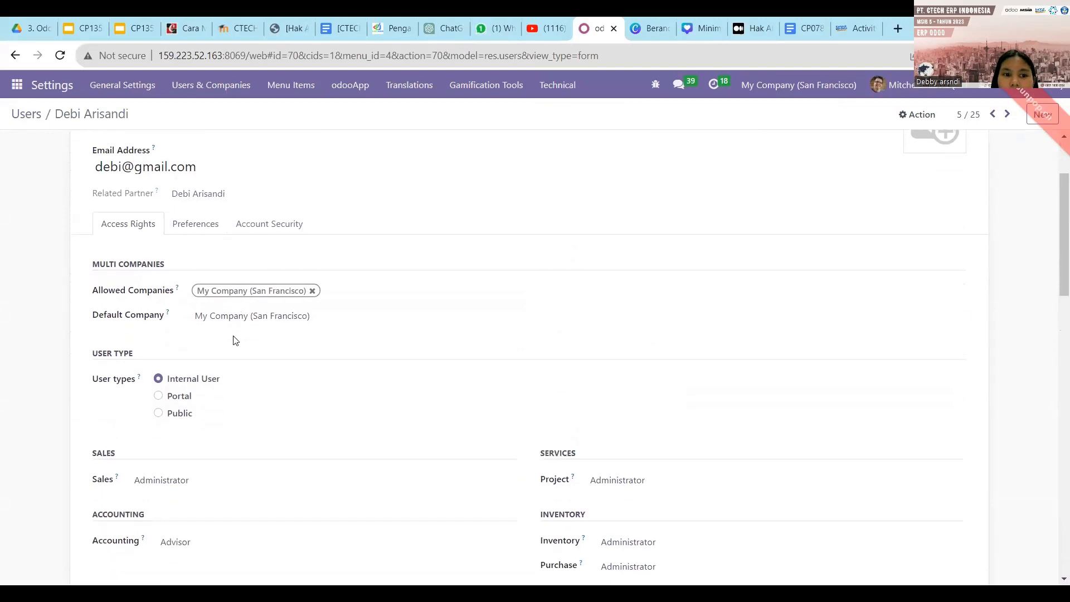
scroll(232, 337, down, 1)
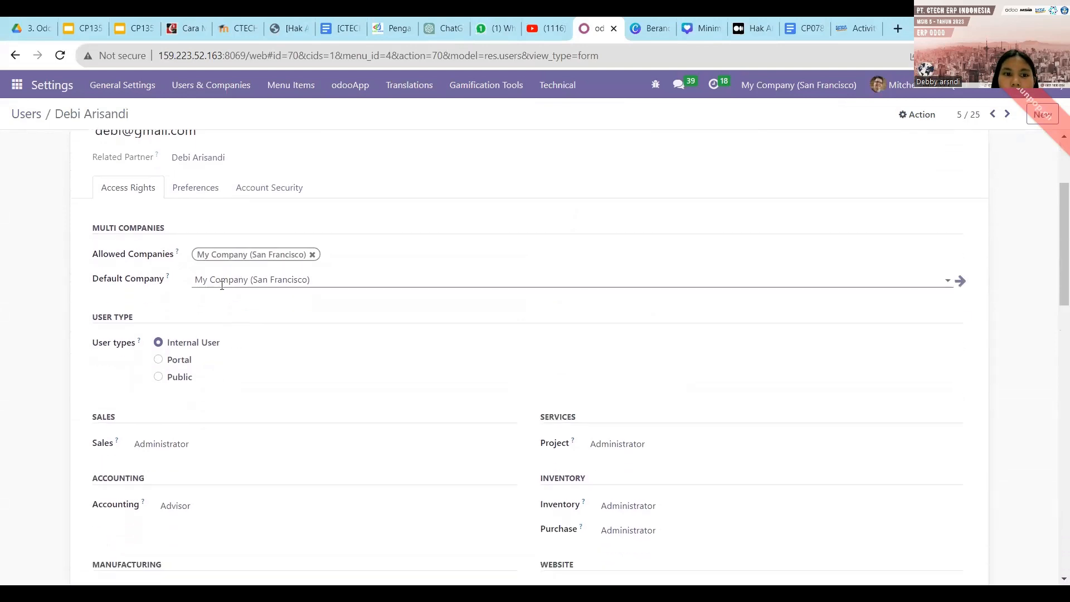
scroll(223, 334, down, 1)
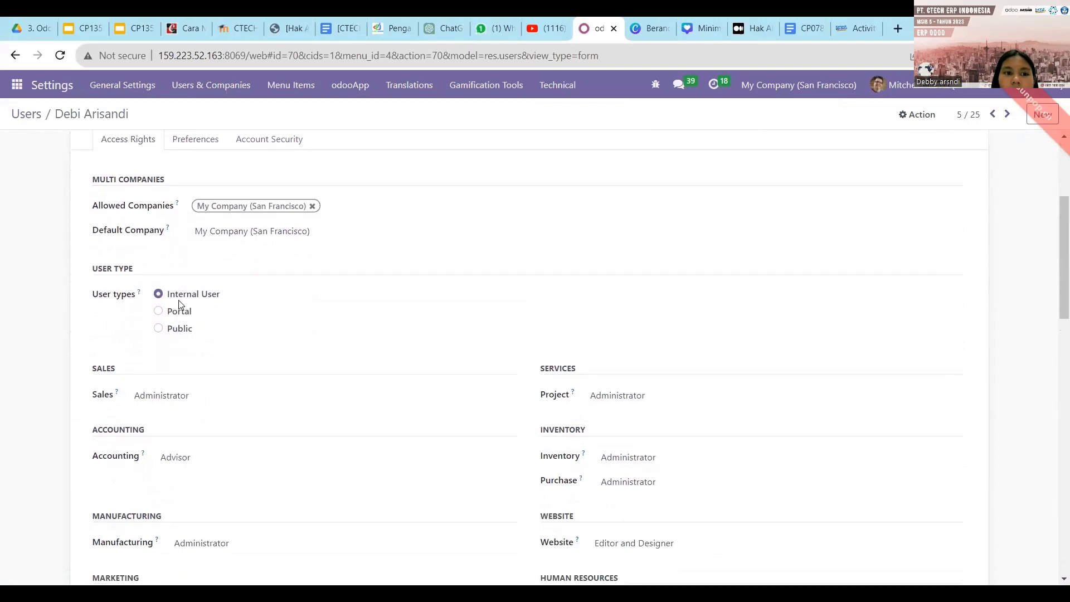
scroll(181, 299, down, 1)
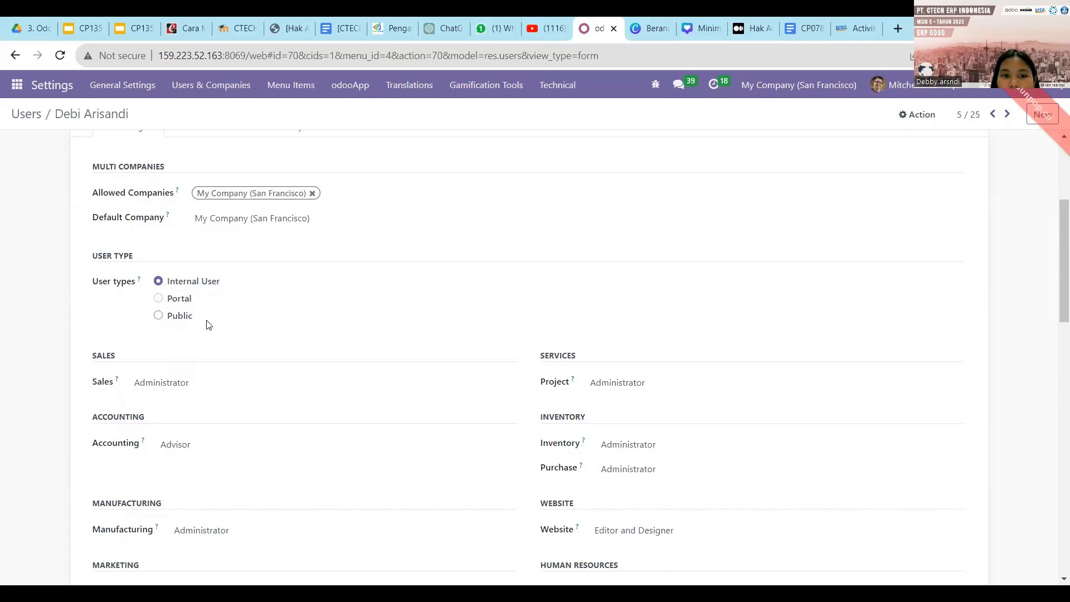
scroll(201, 326, down, 1)
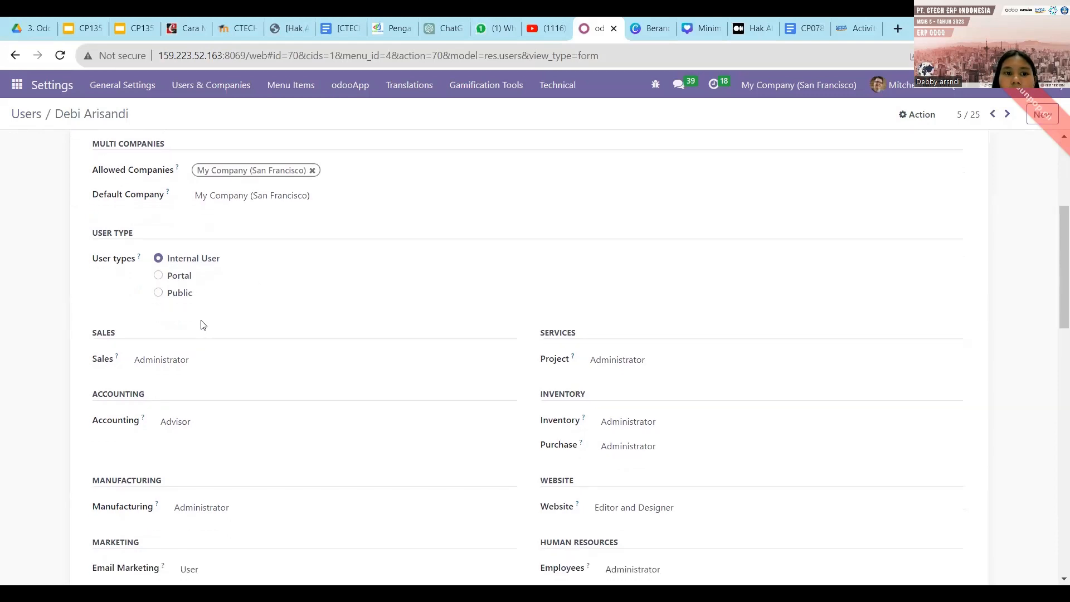
scroll(202, 327, down, 1)
scroll(205, 324, down, 1)
scroll(206, 322, down, 1)
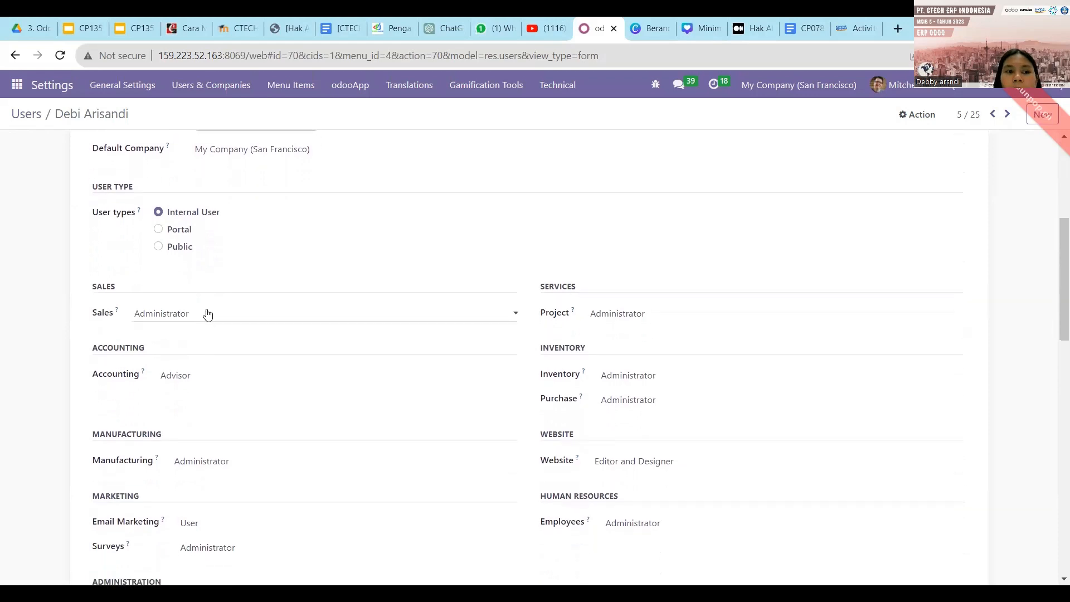
scroll(198, 296, down, 2)
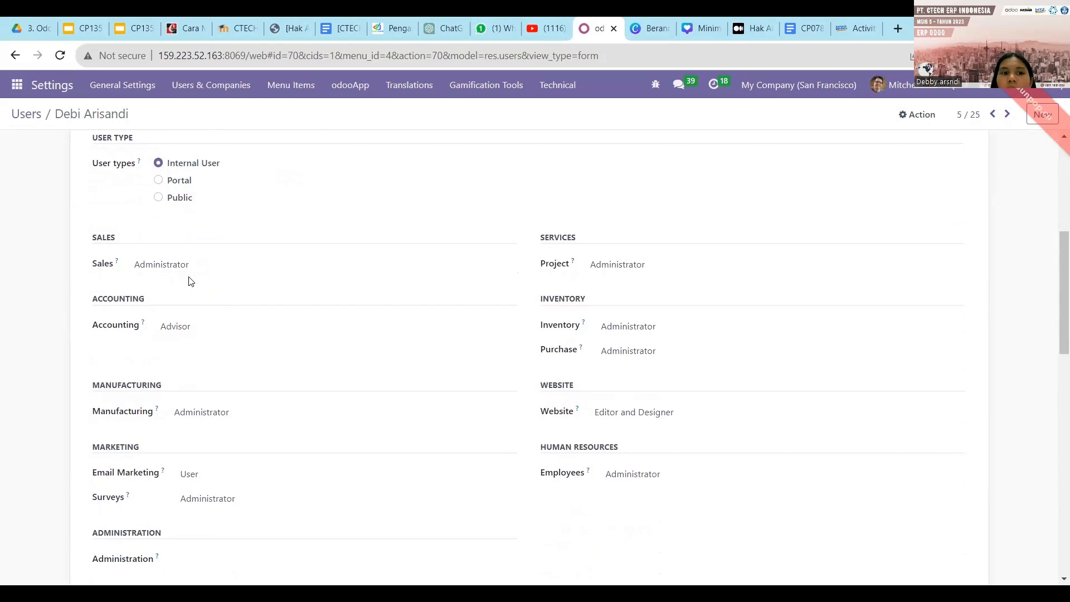
scroll(188, 281, down, 1)
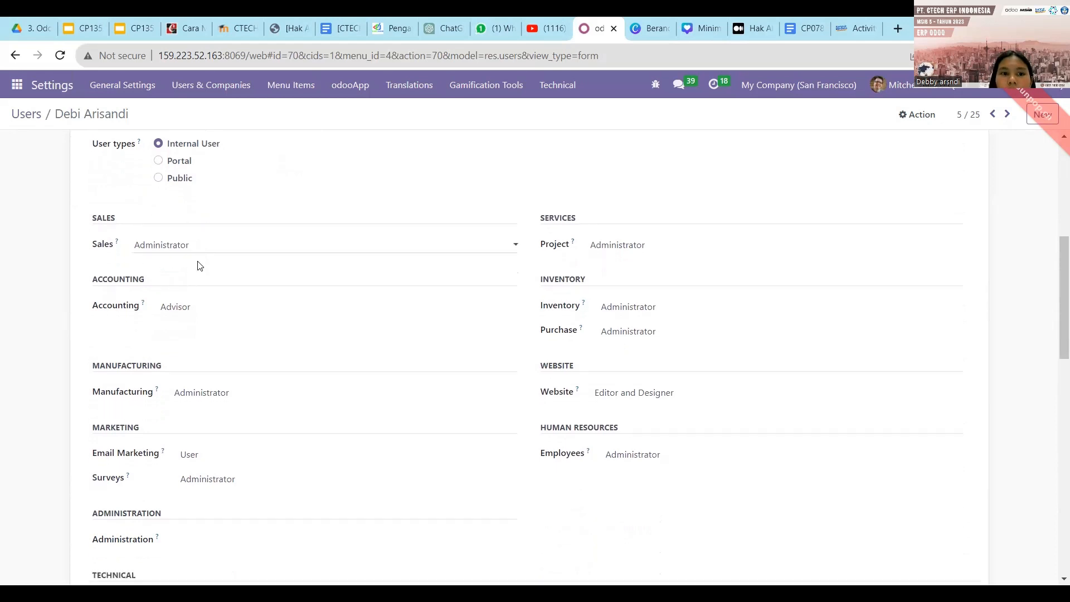
Set Sales, Accounting, Manufacturing, Email Marketing and Surveys access to blank.
click(198, 250)
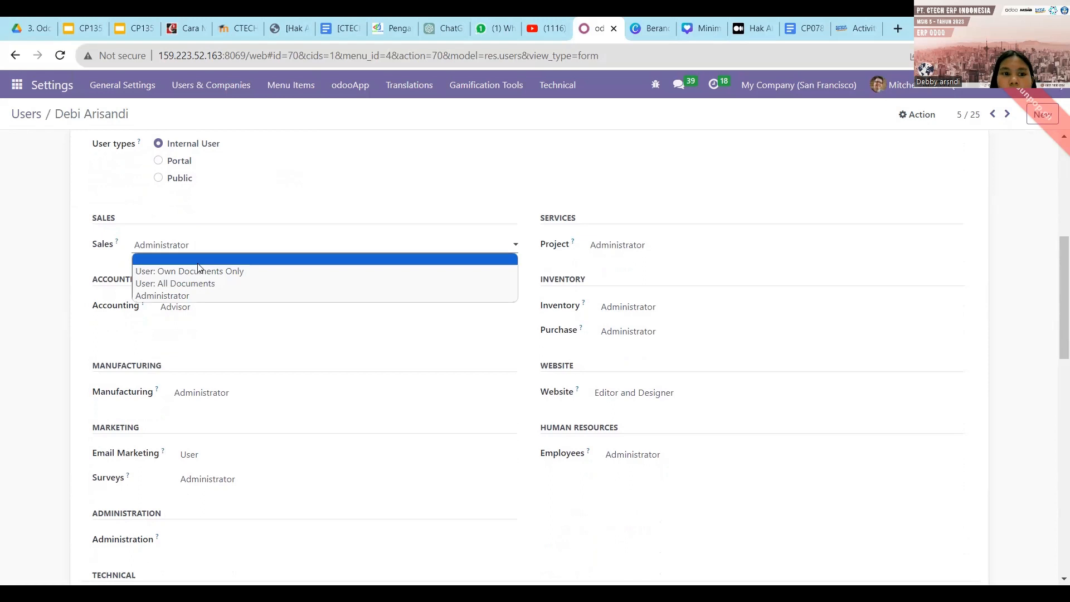
click(198, 260)
scroll(198, 265, down, 1)
click(199, 269)
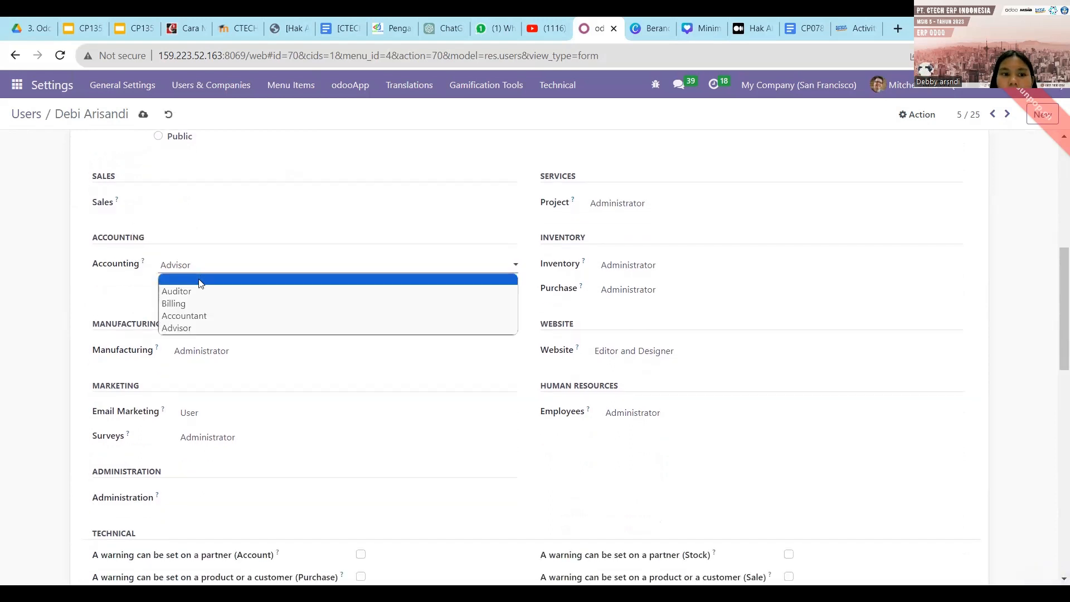
click(201, 284)
scroll(215, 347, down, 1)
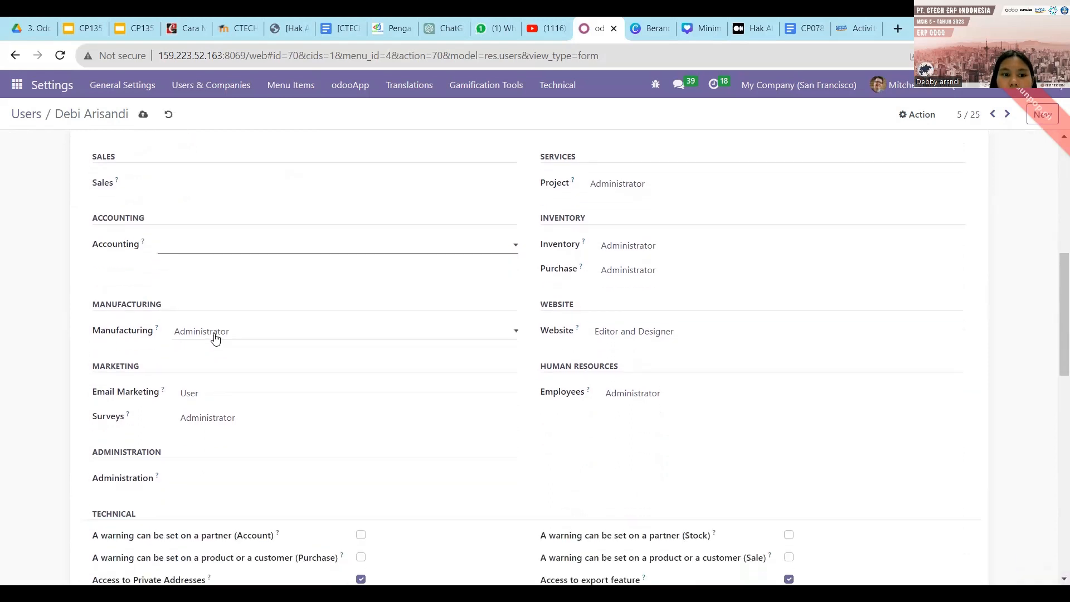
click(215, 335)
click(213, 347)
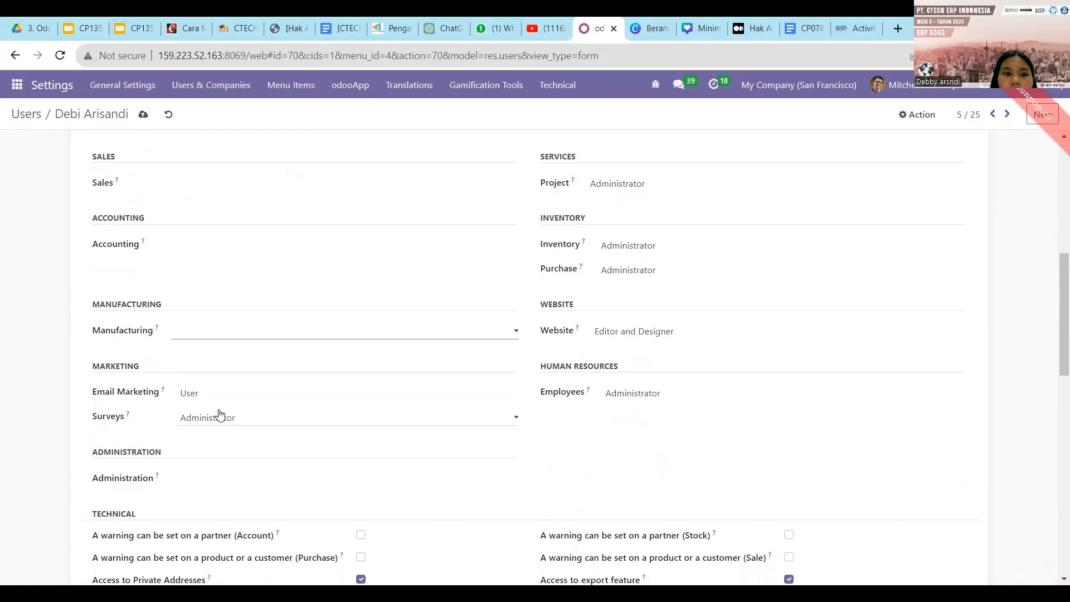
click(219, 403)
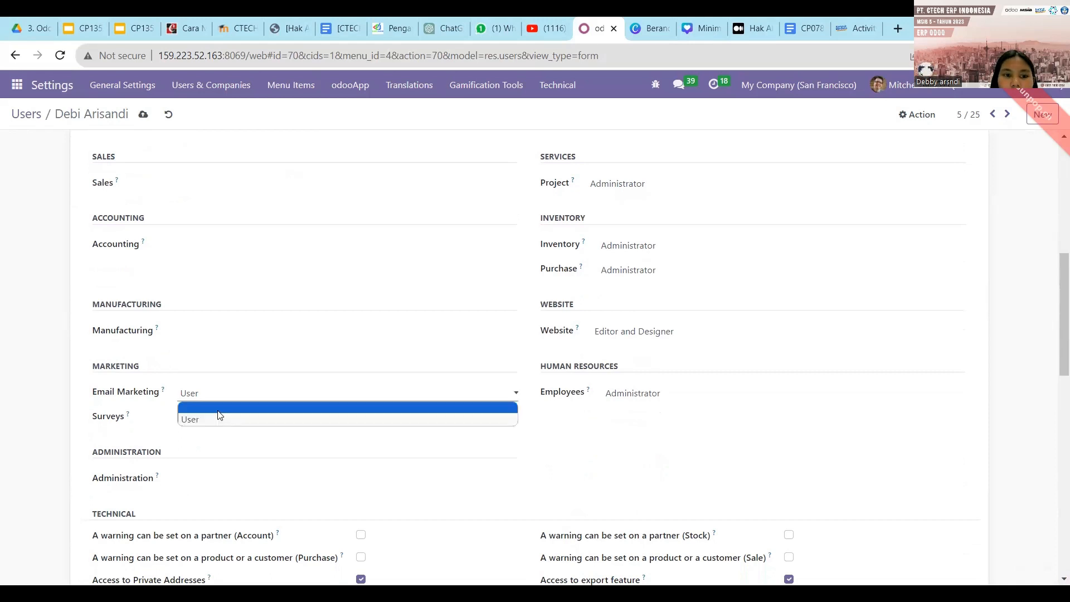
click(219, 408)
click(218, 417)
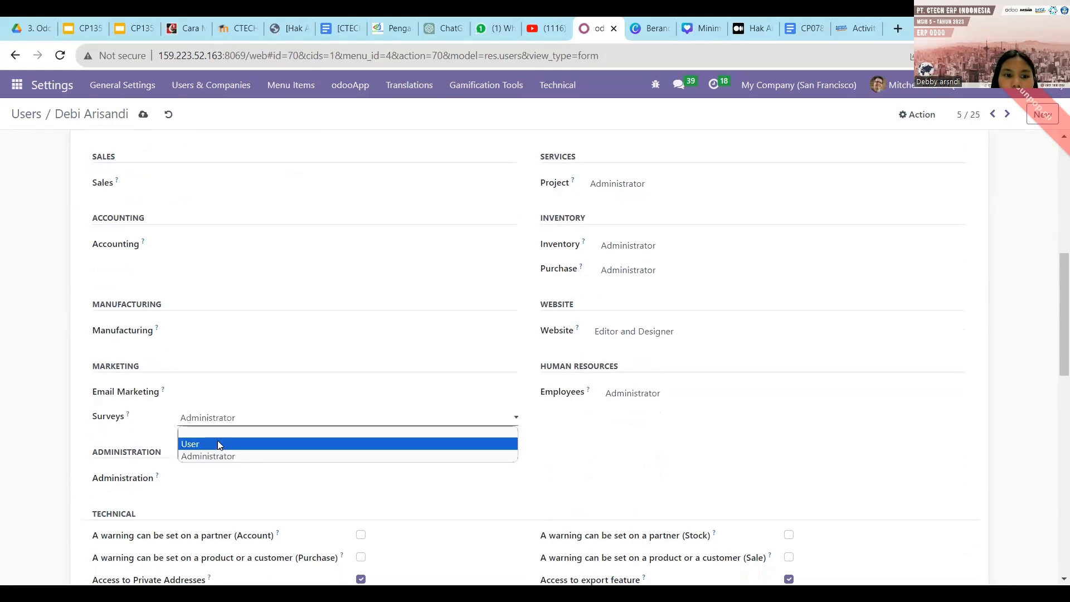
click(219, 444)
click(220, 424)
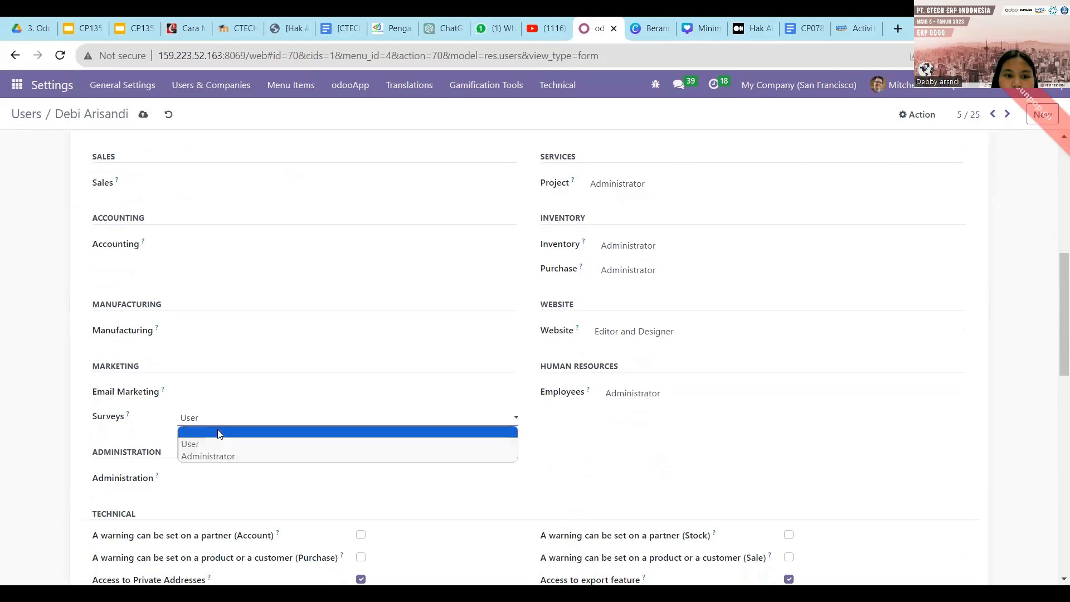
click(218, 433)
Blank the Project, Purchase and Website access, keeping Inventory as Administrator.
scroll(373, 395, up, 1)
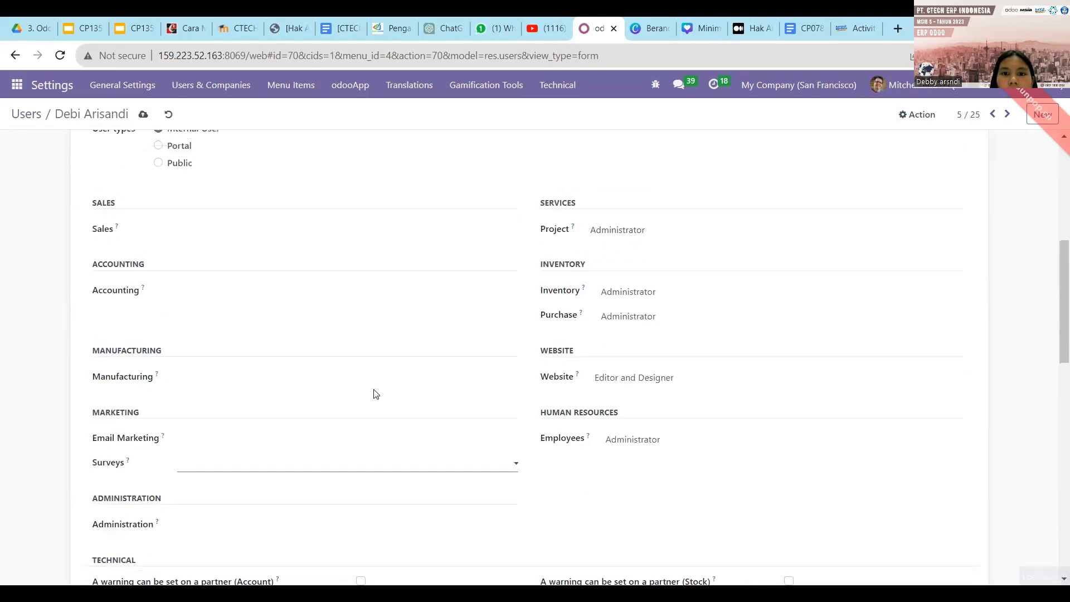
click(658, 238)
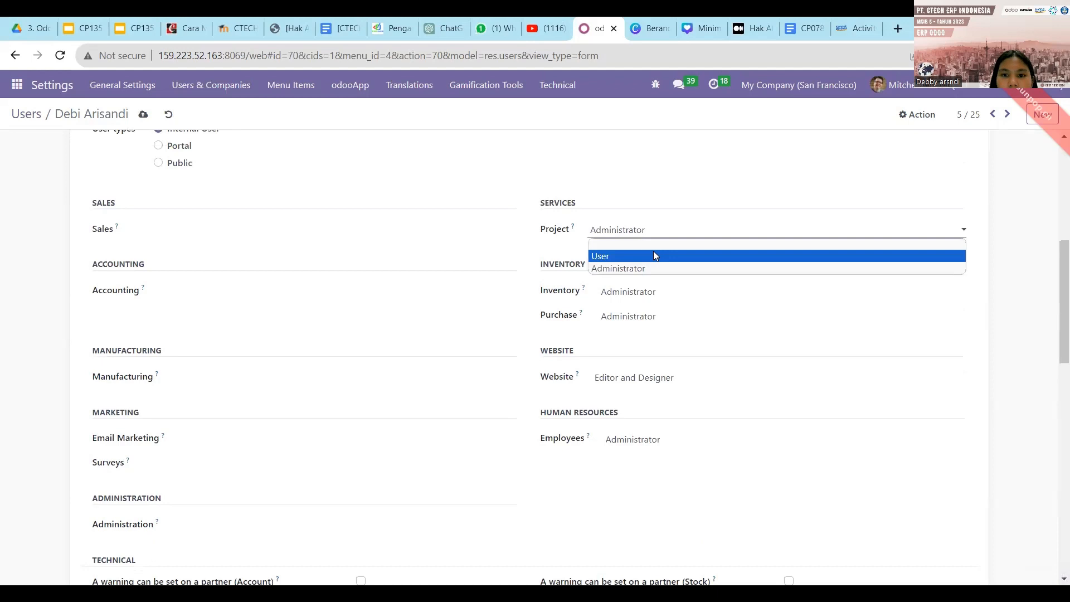
click(653, 255)
click(645, 234)
click(642, 246)
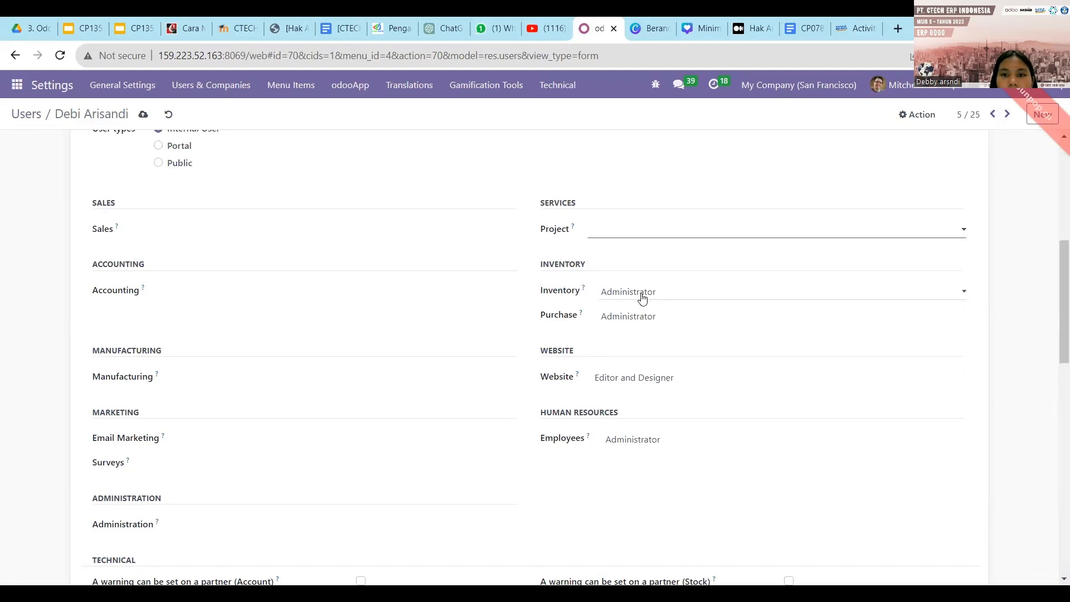
click(643, 299)
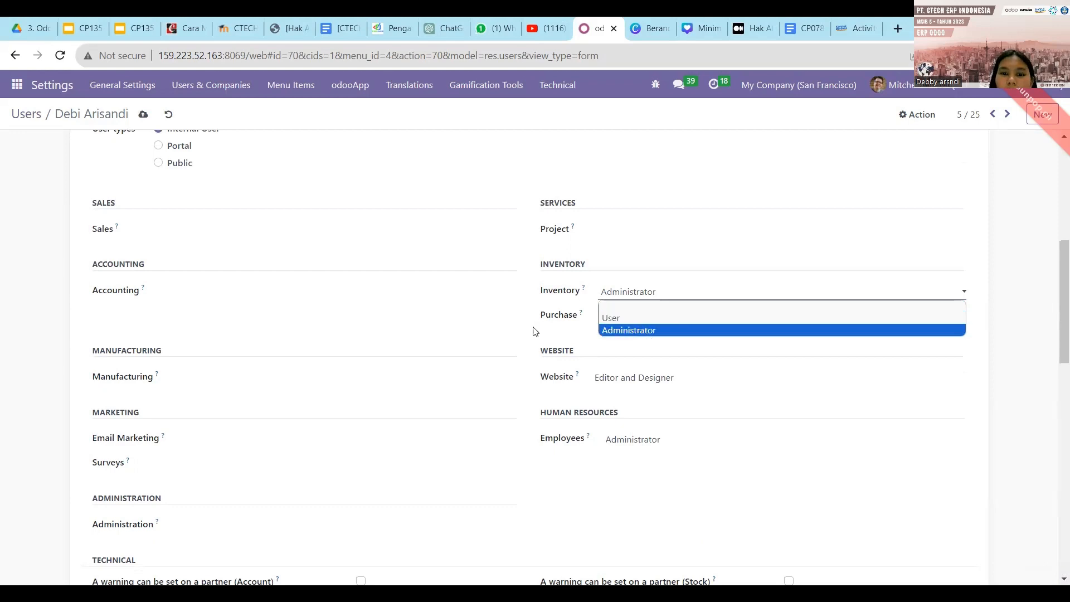
click(625, 330)
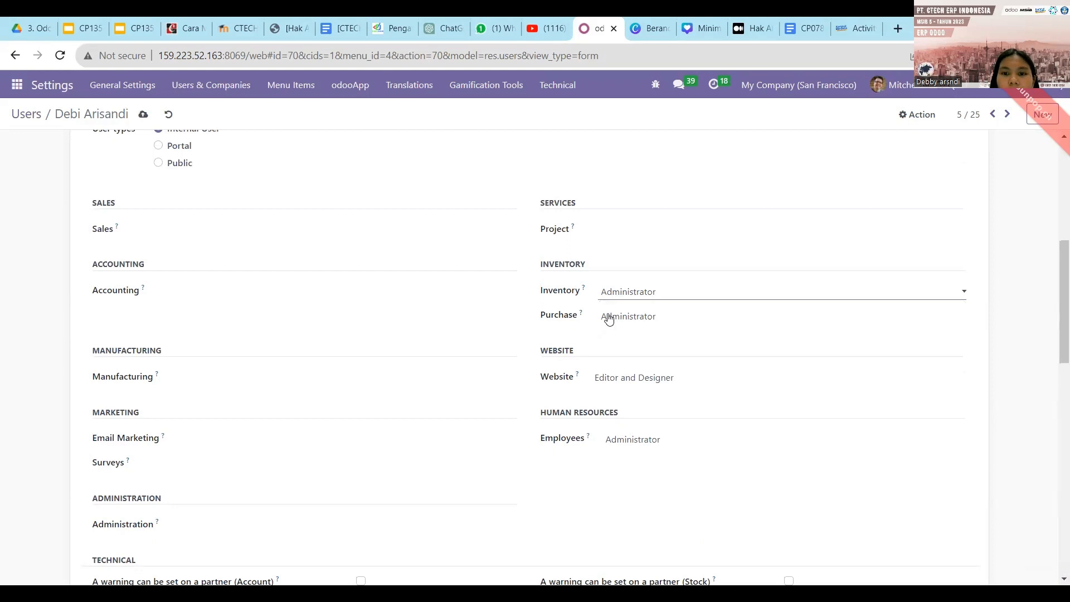
click(612, 323)
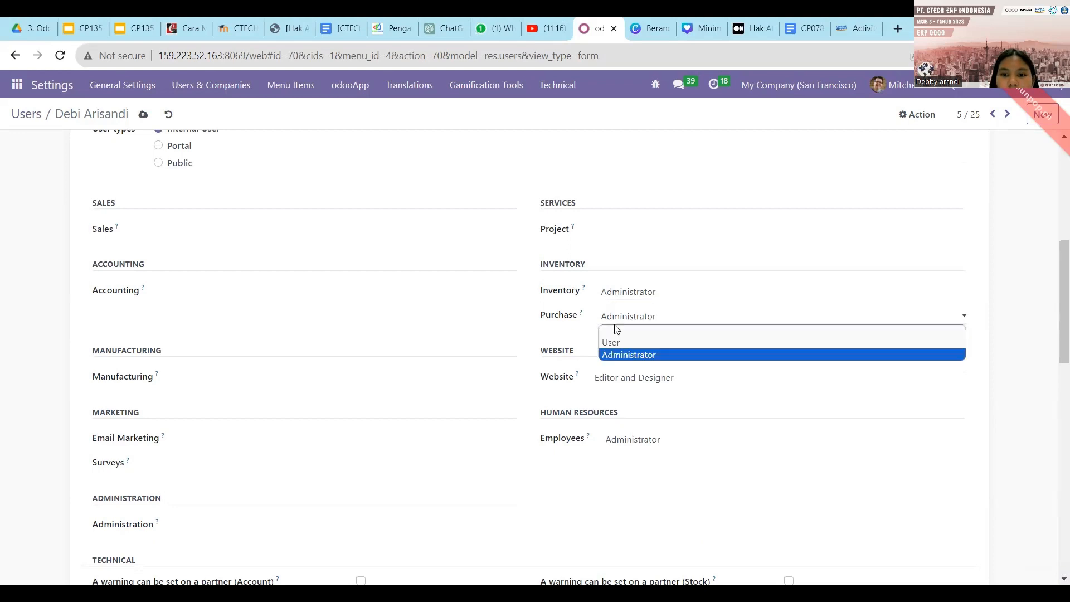
click(615, 326)
click(612, 318)
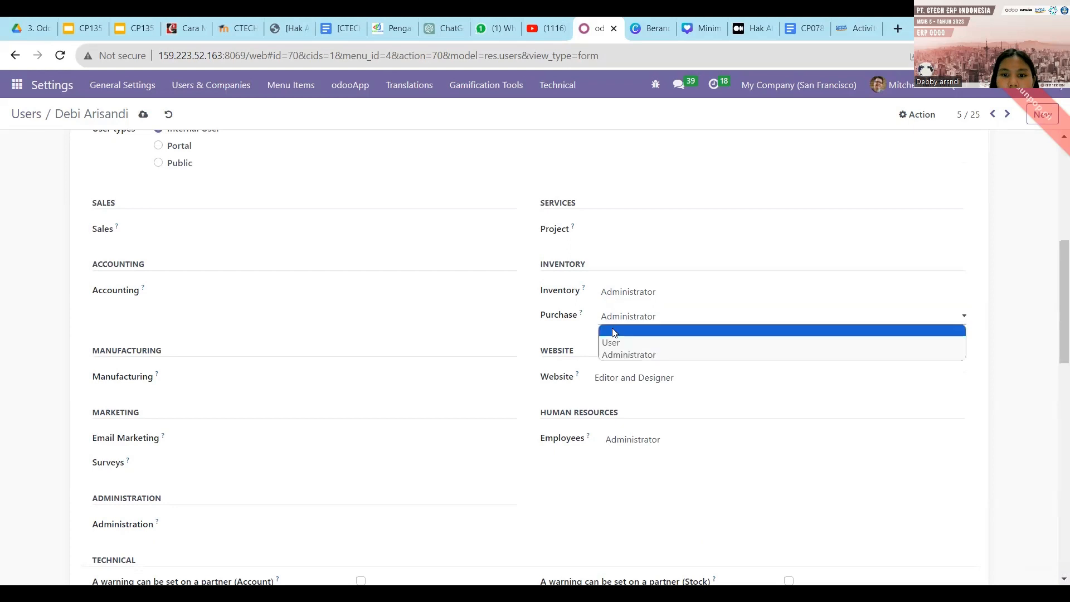
click(615, 333)
click(620, 377)
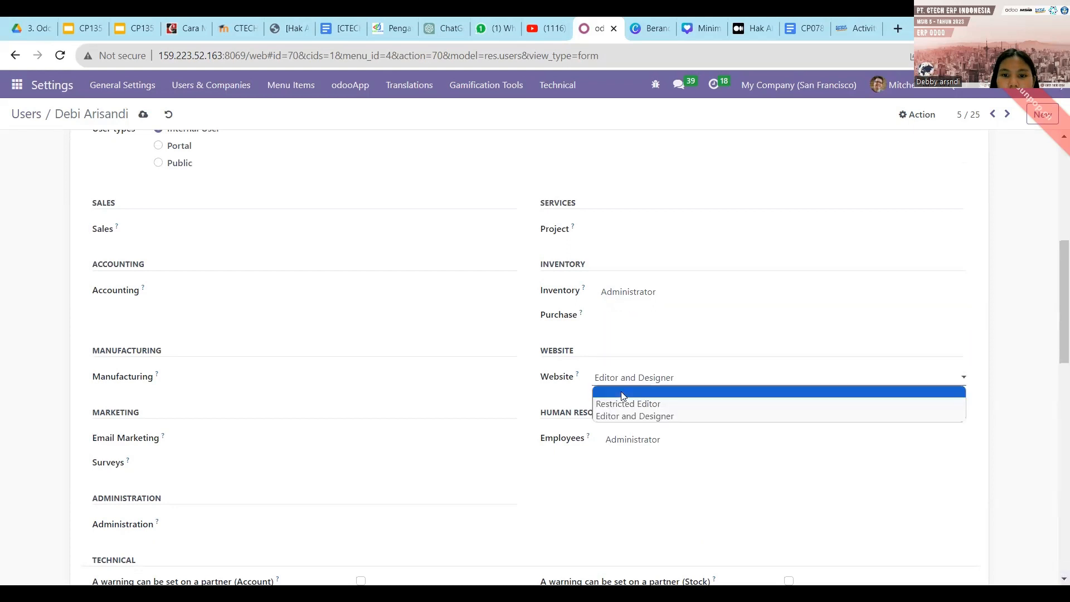
click(623, 396)
click(628, 444)
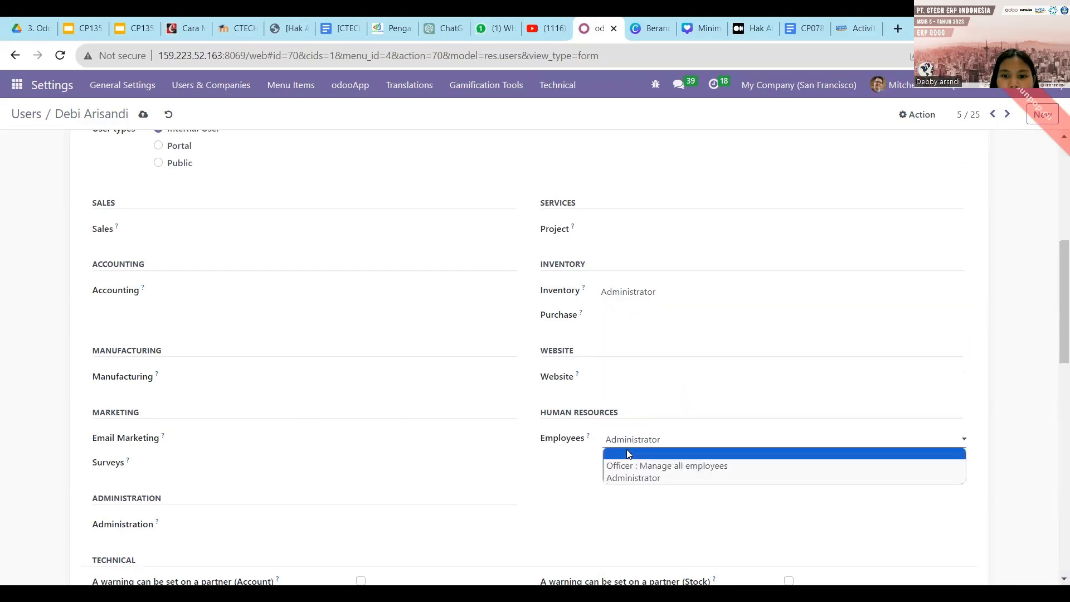
Clear the Employees access level and untick the Contact Creation extra right.
click(627, 454)
scroll(599, 449, down, 7)
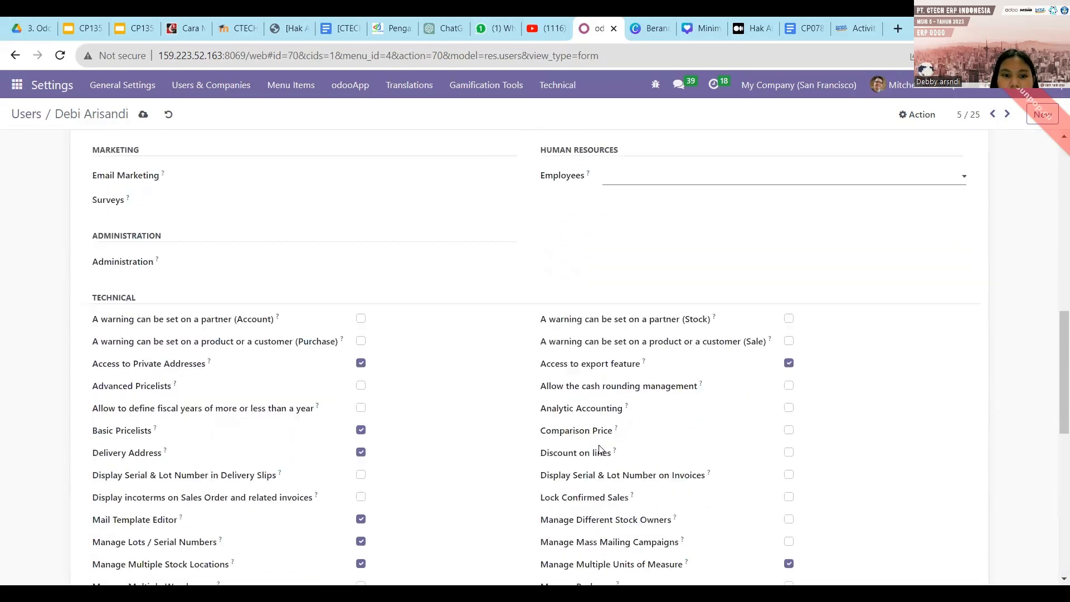
scroll(600, 449, down, 1)
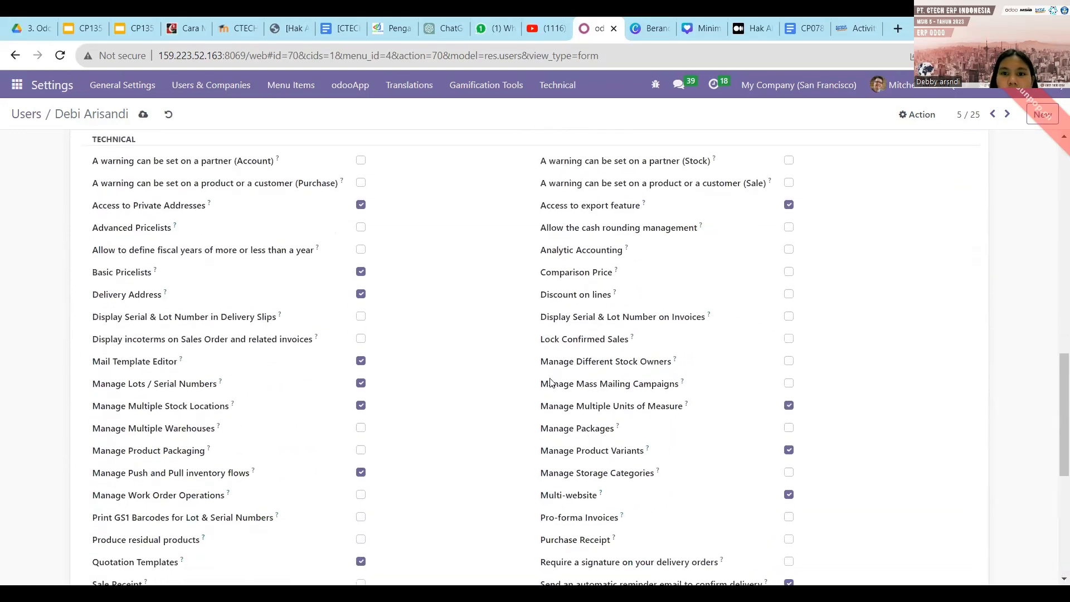
scroll(617, 470, down, 3)
scroll(618, 470, down, 3)
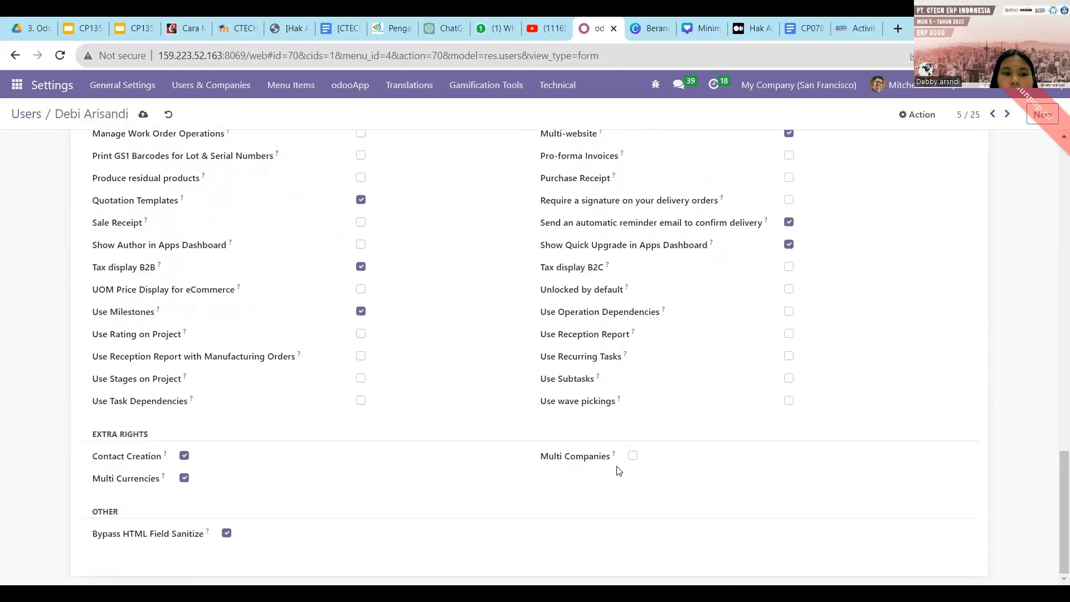
click(184, 456)
Save the user record with its reduced access rights.
scroll(239, 456, up, 1)
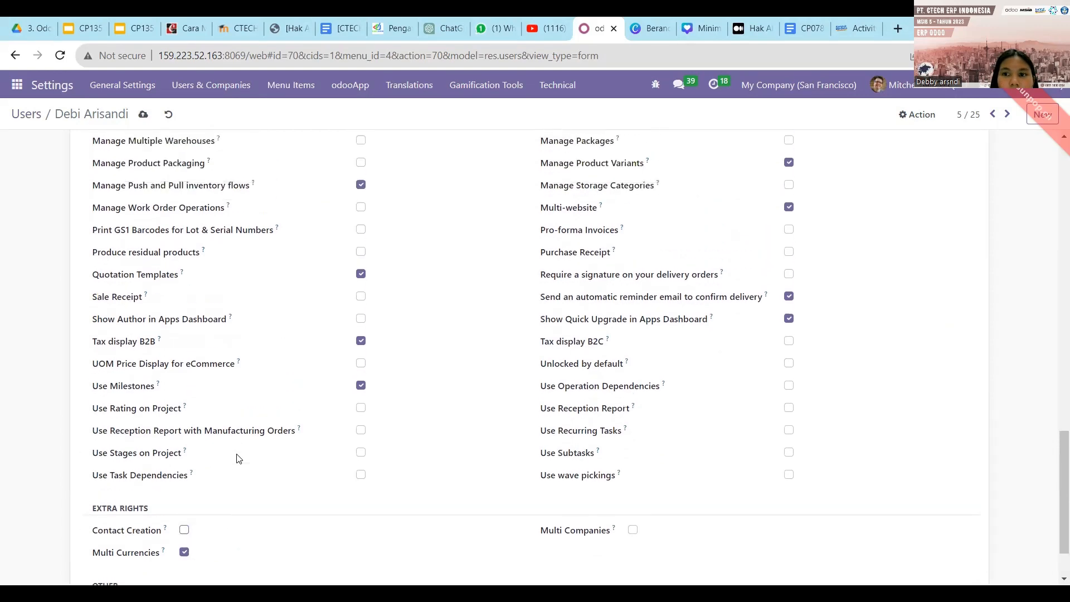
scroll(237, 457, up, 1)
scroll(351, 408, down, 2)
scroll(274, 505, up, 2)
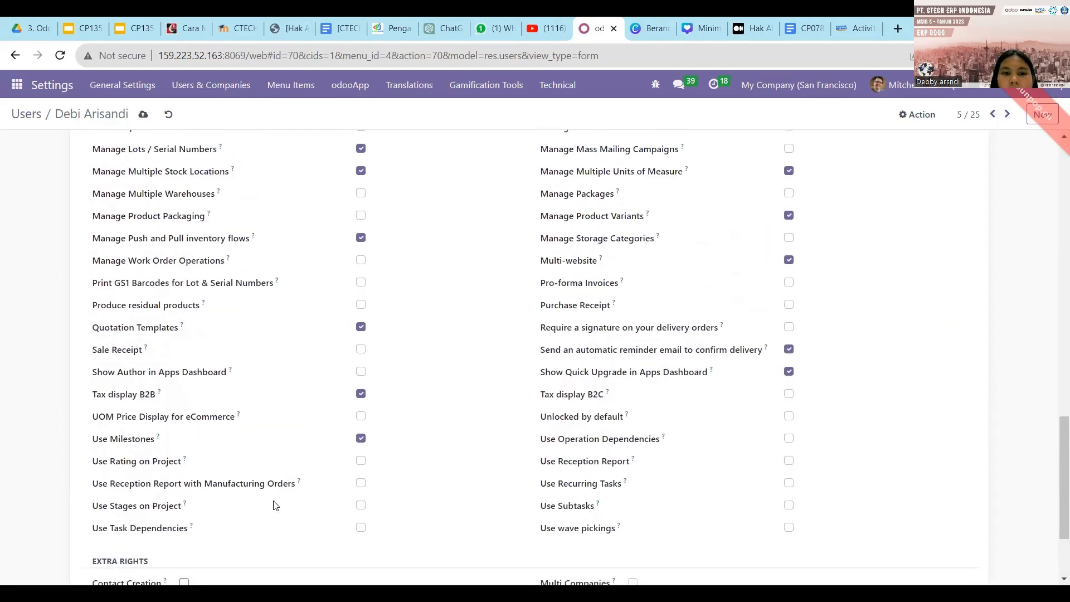
scroll(335, 462, down, 2)
scroll(351, 470, up, 15)
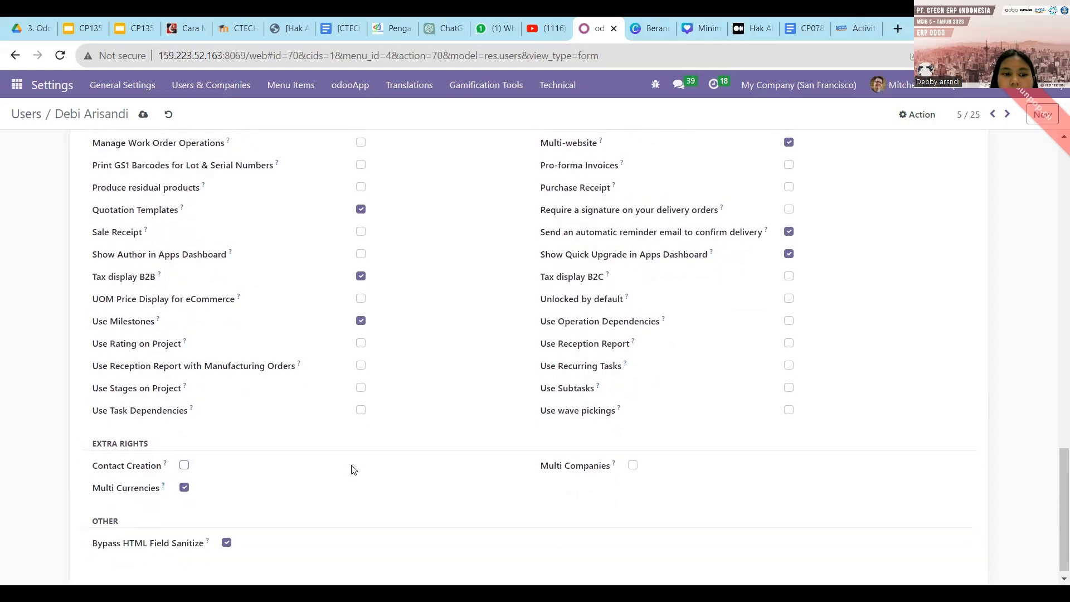
scroll(351, 470, up, 1)
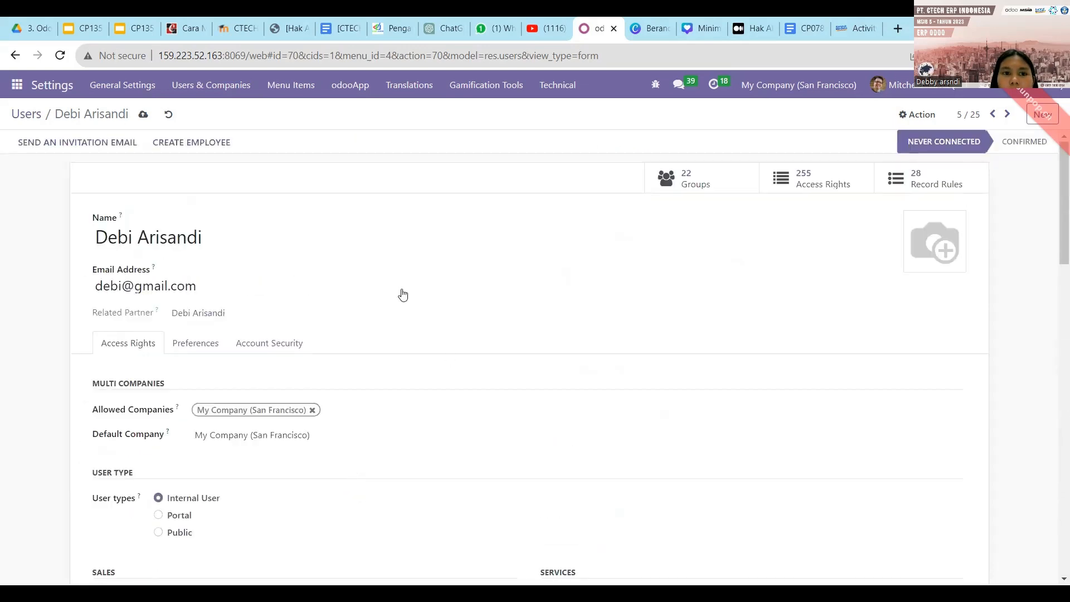
click(144, 116)
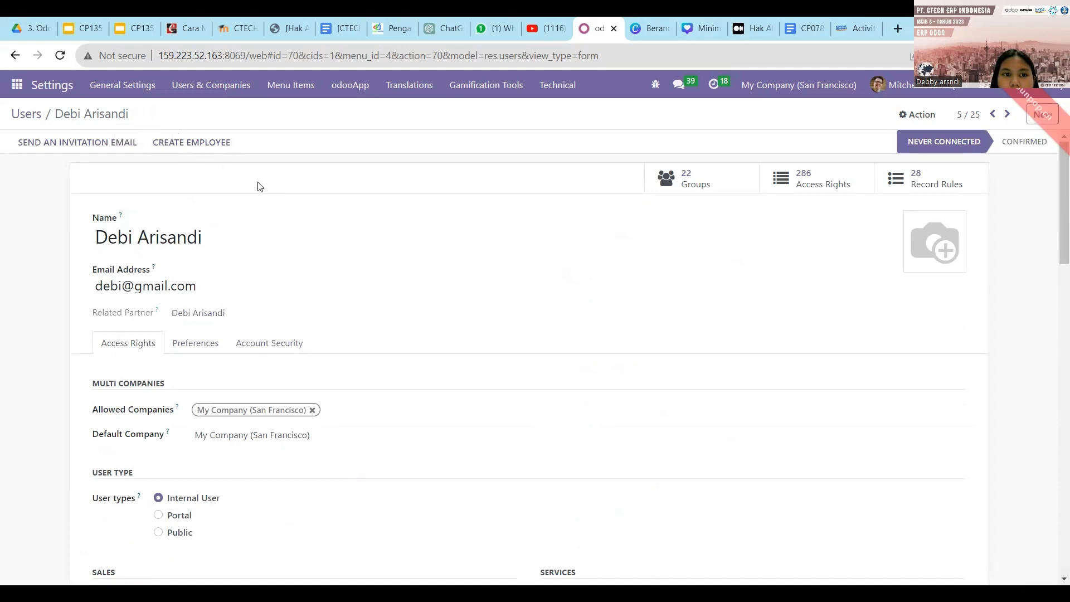
Return to Users and open the second-row user's Access Rights fields.
click(35, 119)
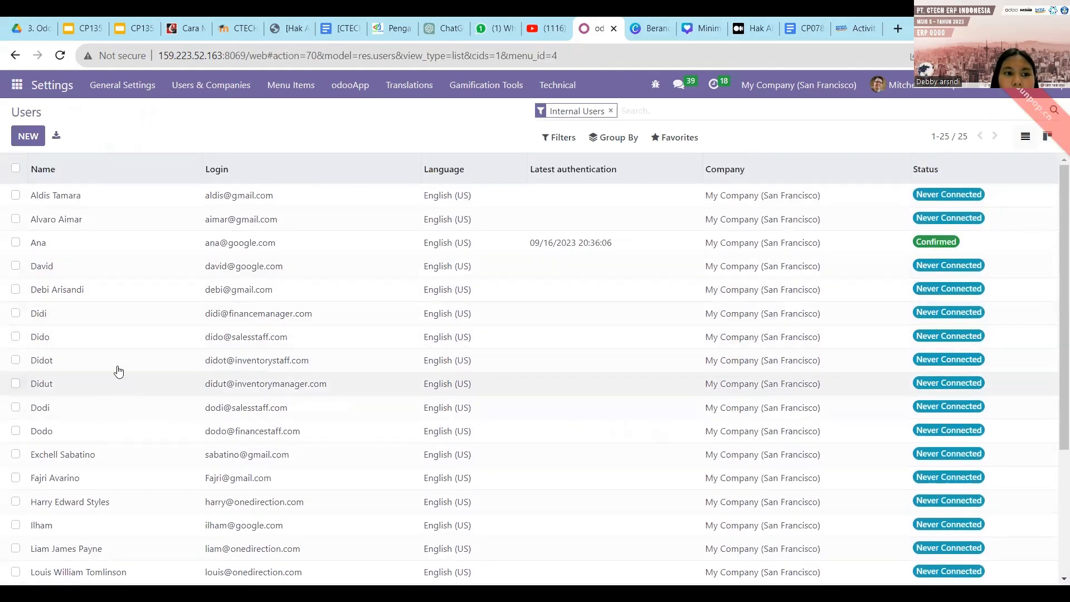
click(82, 219)
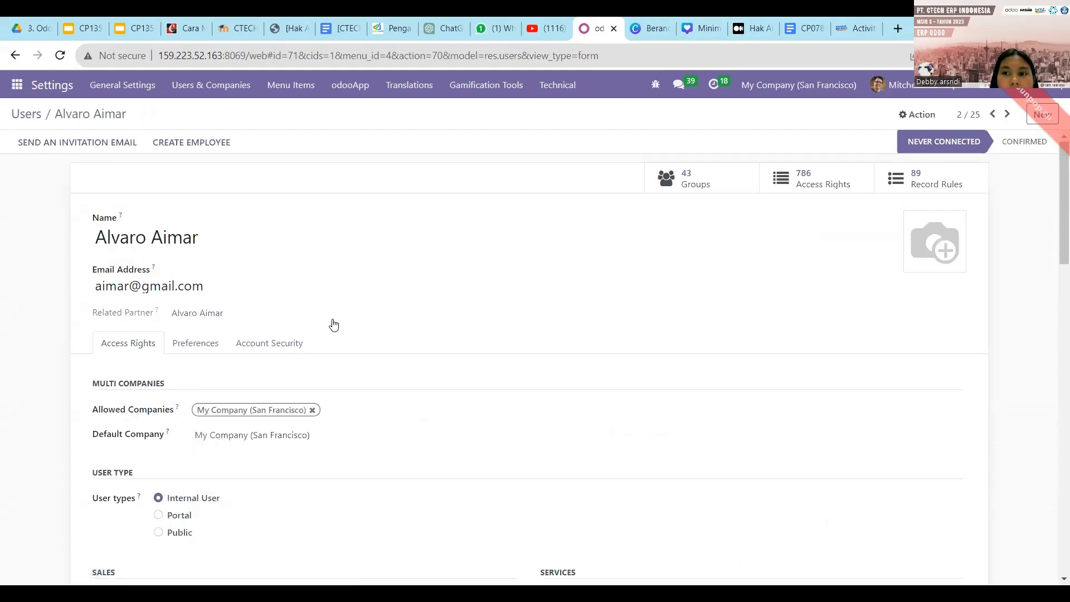
scroll(314, 332, down, 1)
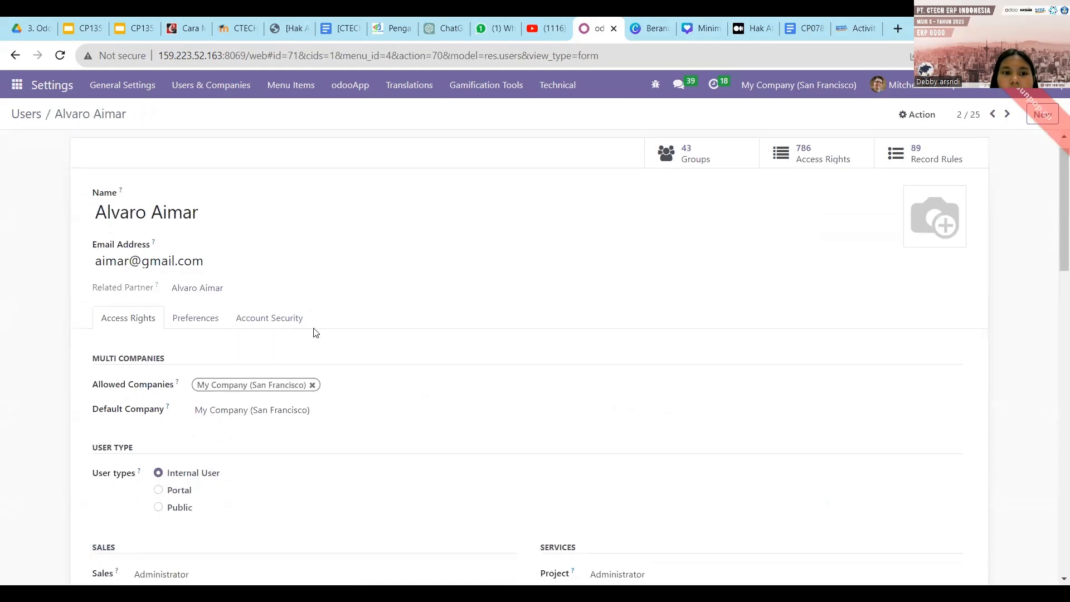
scroll(315, 332, down, 4)
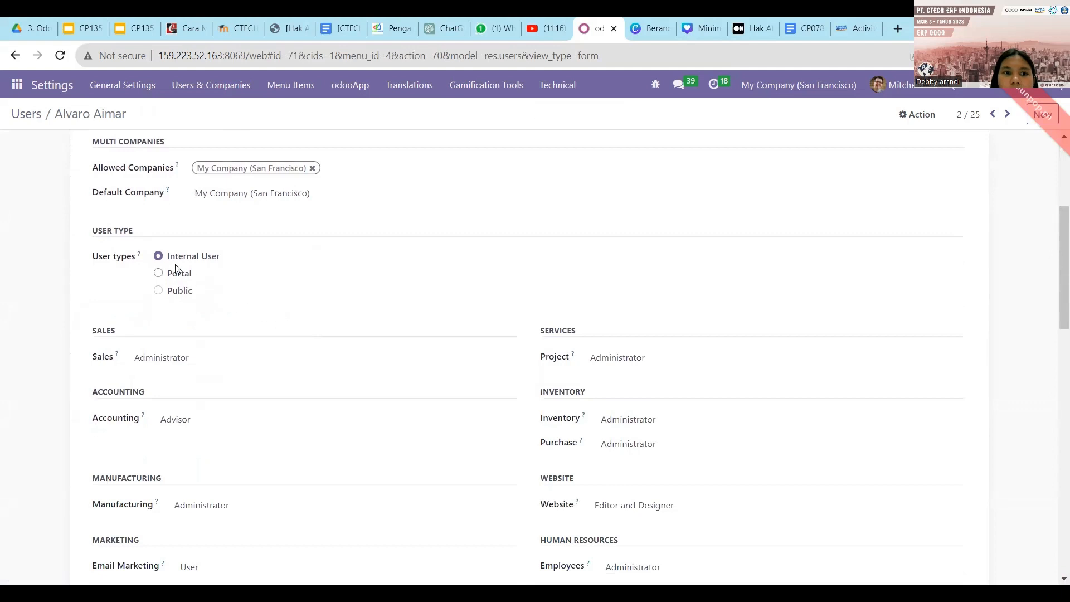
scroll(211, 279, down, 1)
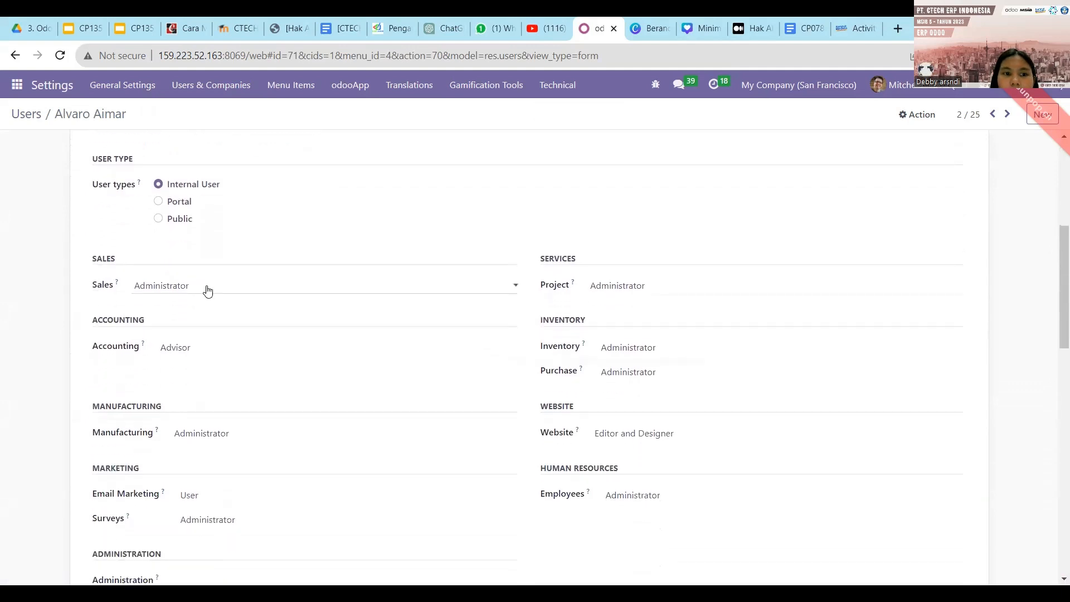
Blank Sales, Manufacturing, Email Marketing and Surveys access, leaving Accounting as Advisor.
click(207, 288)
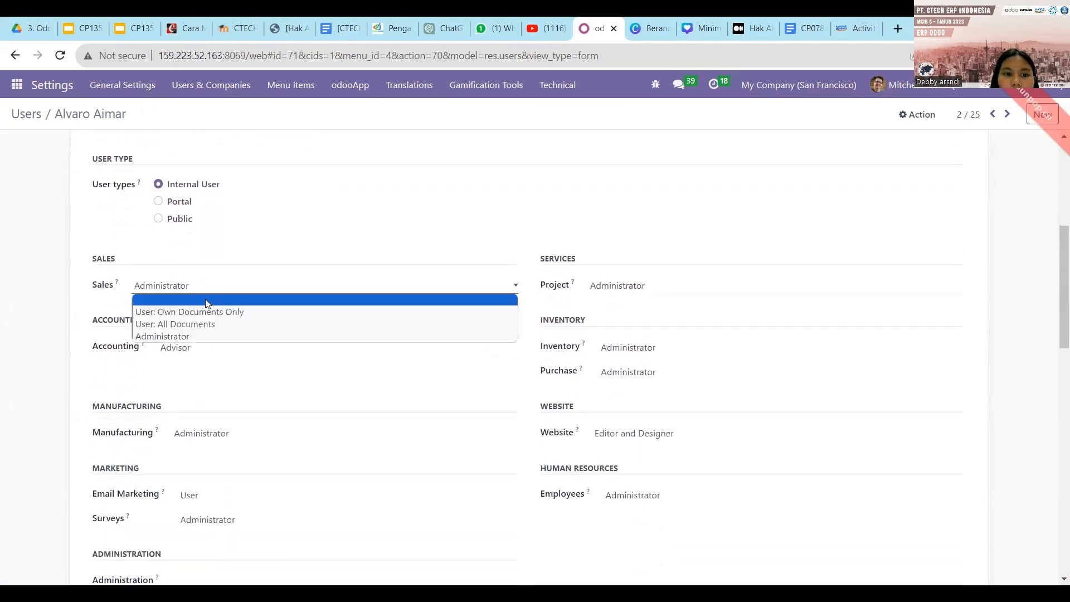
click(208, 302)
click(205, 354)
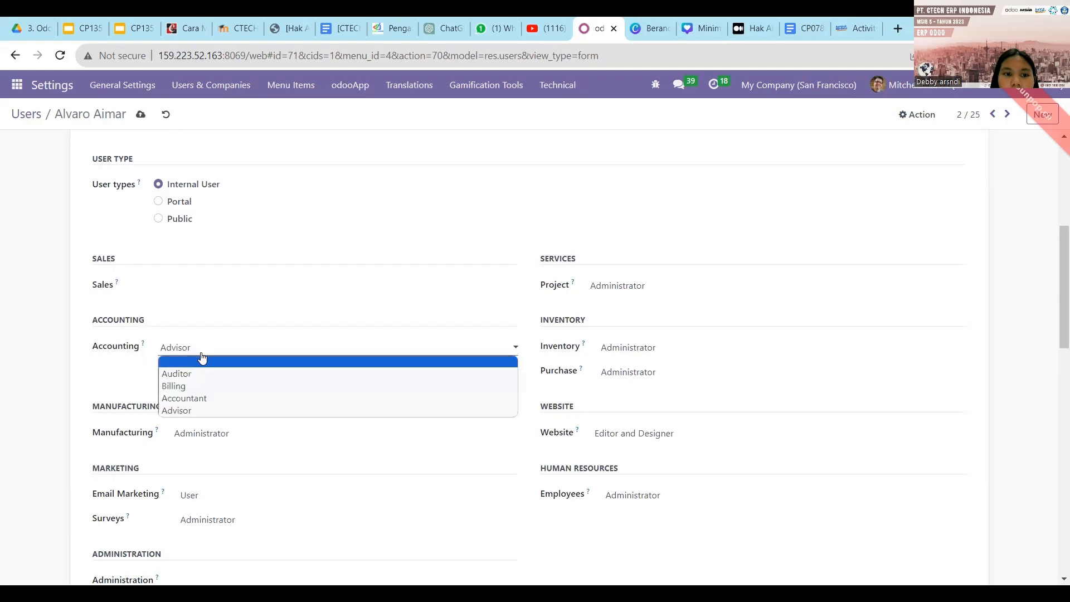
scroll(202, 358, down, 2)
click(201, 362)
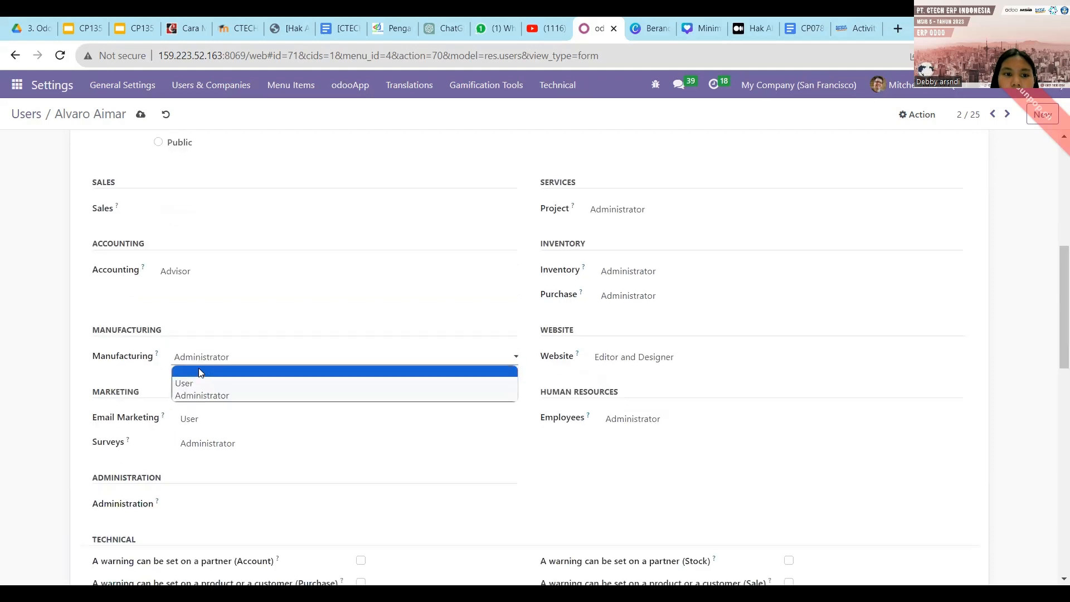
click(200, 372)
click(202, 421)
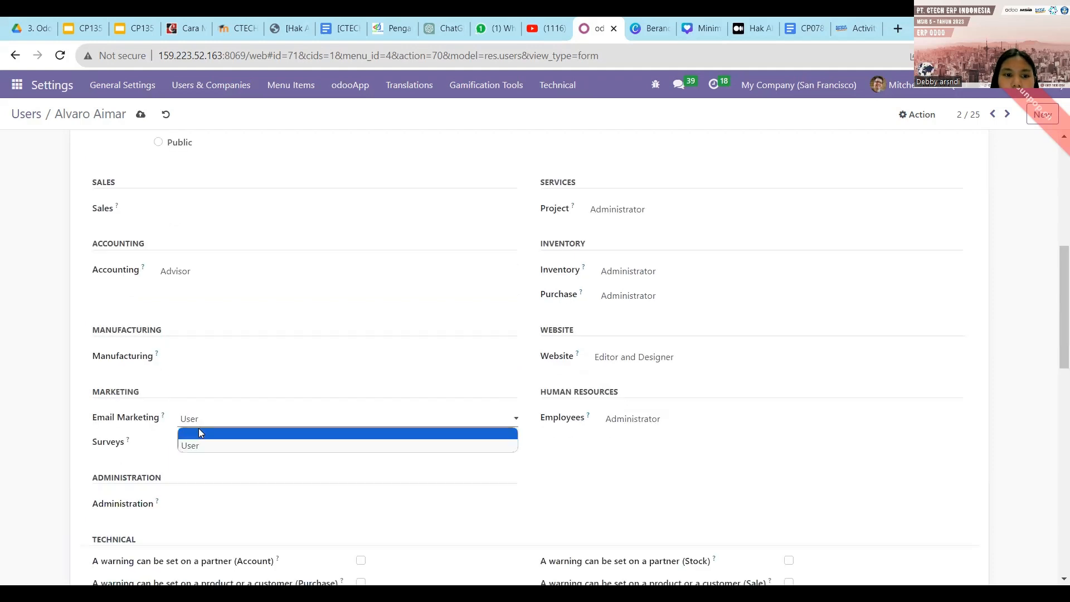
click(200, 433)
click(200, 442)
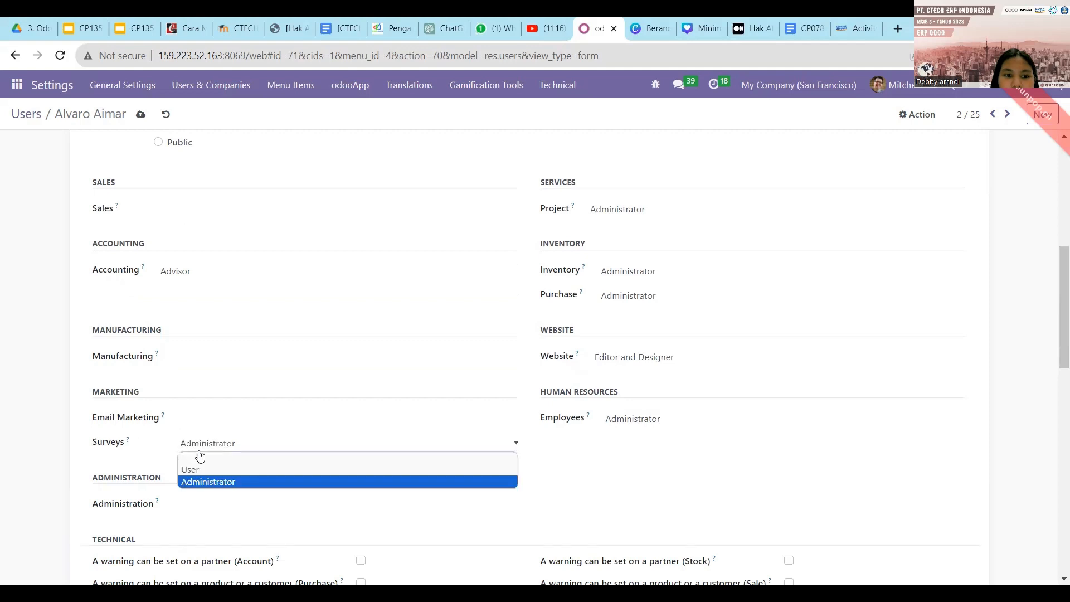
click(200, 453)
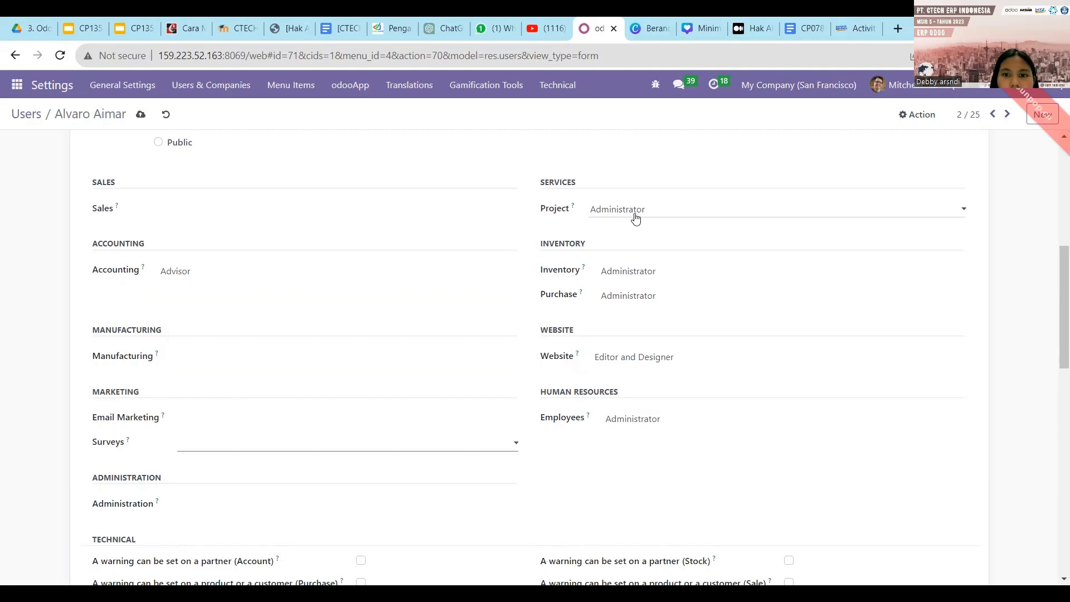
Blank Project, Purchase, Website and Employees access, and lower Inventory to User.
click(632, 211)
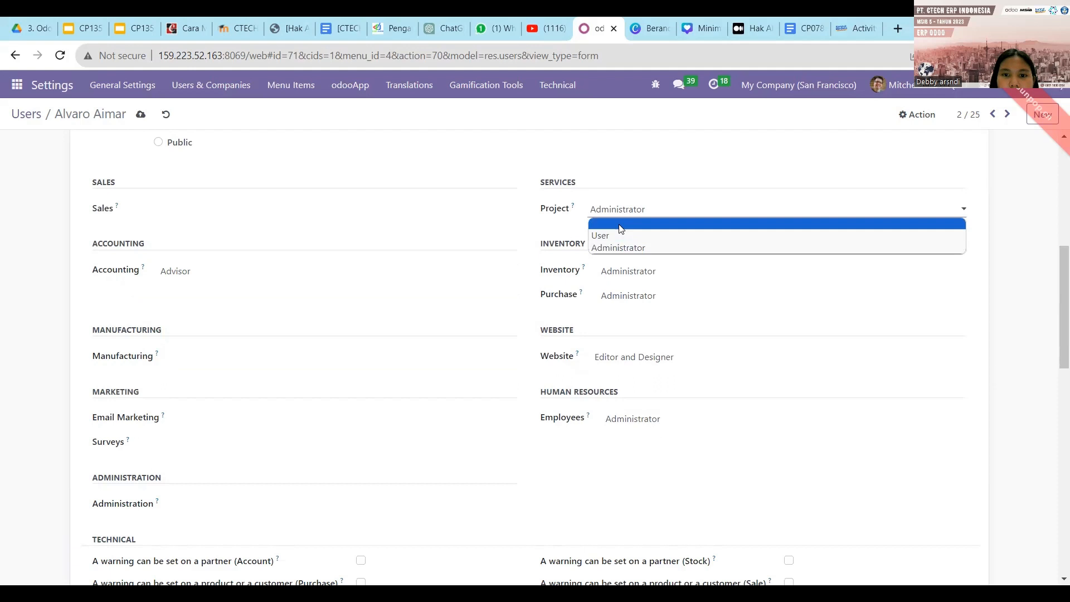
click(621, 224)
click(622, 274)
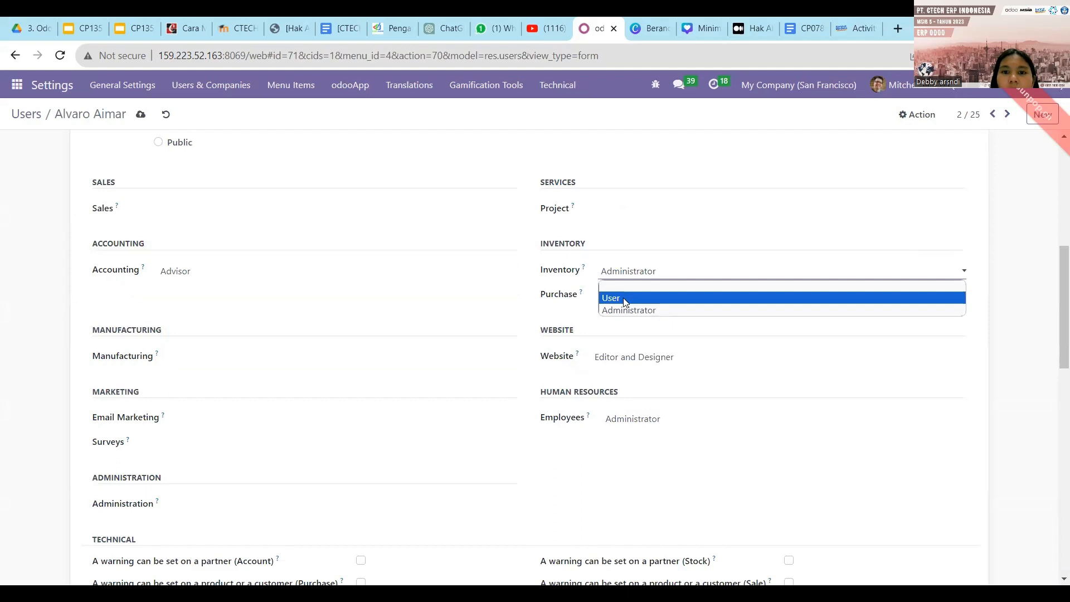
click(624, 302)
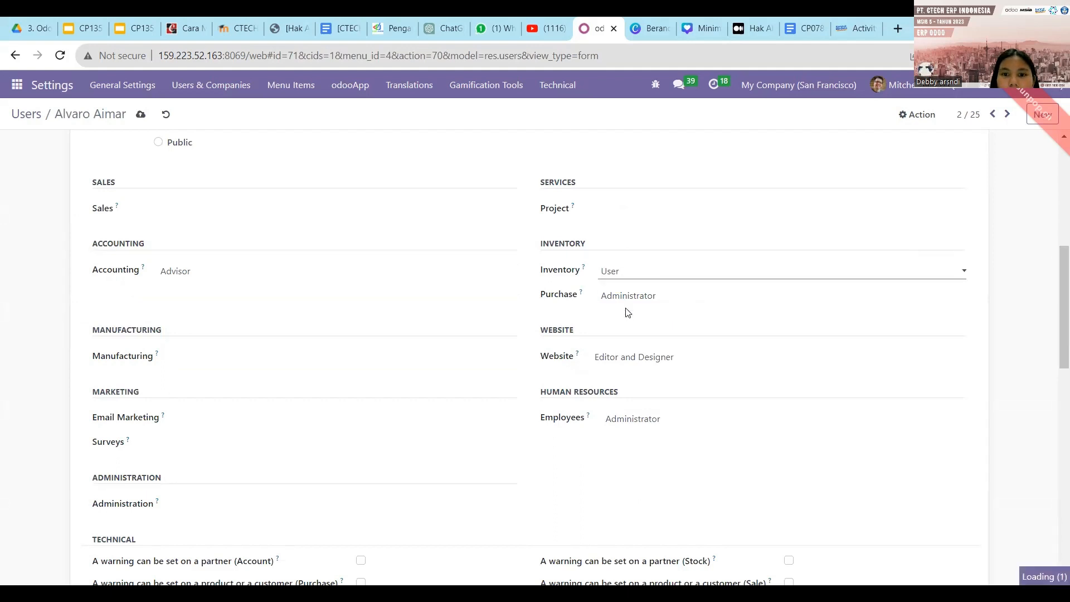
click(624, 302)
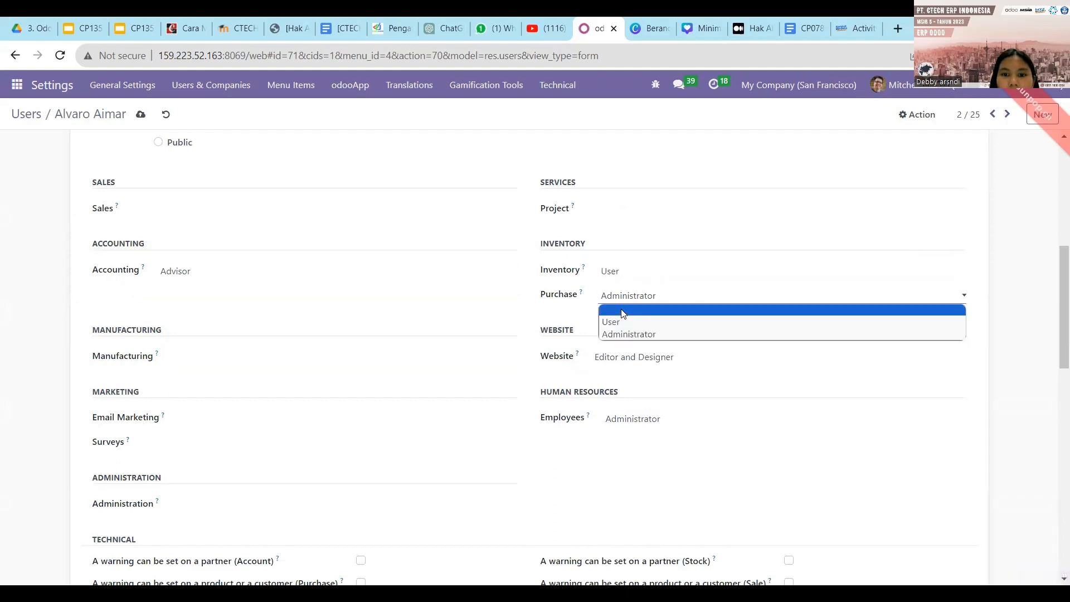
click(623, 311)
click(622, 358)
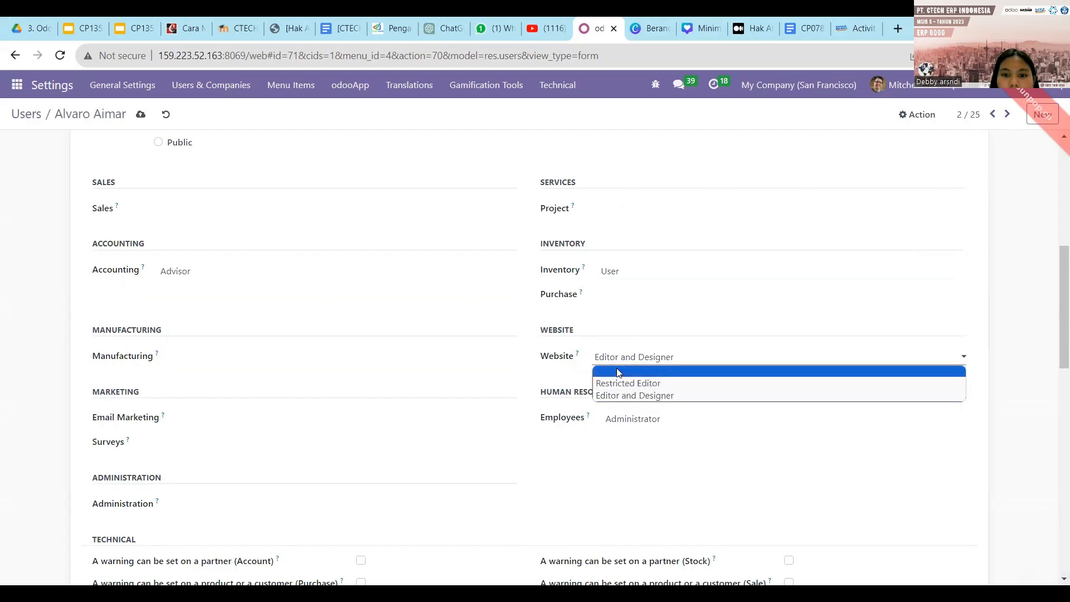
click(619, 372)
click(624, 422)
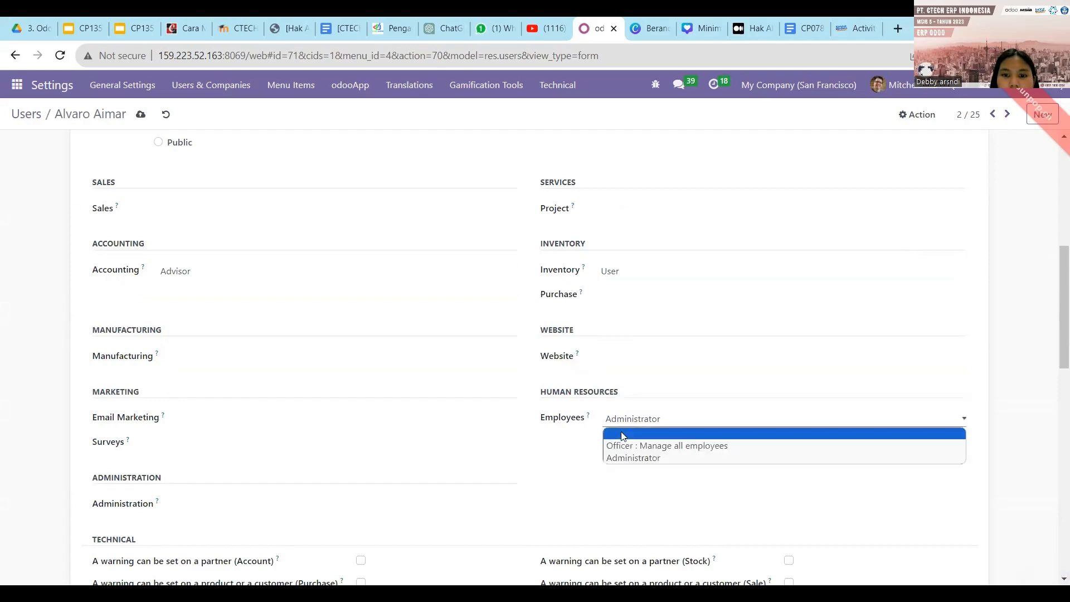
click(622, 436)
Untick Contact Creation, save the user, and return to the Users list.
scroll(623, 436, down, 15)
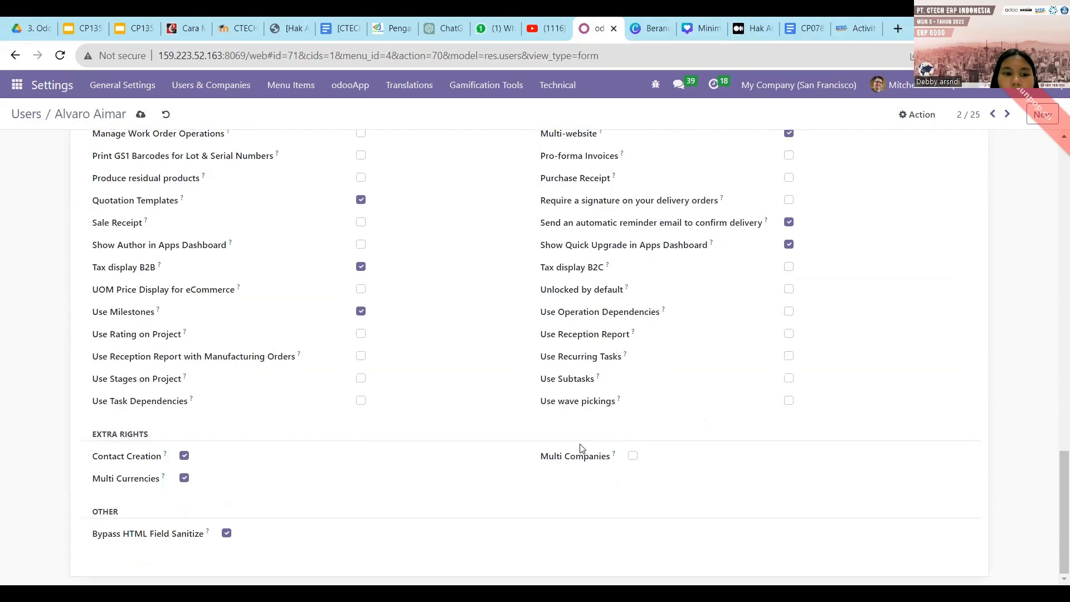
click(183, 456)
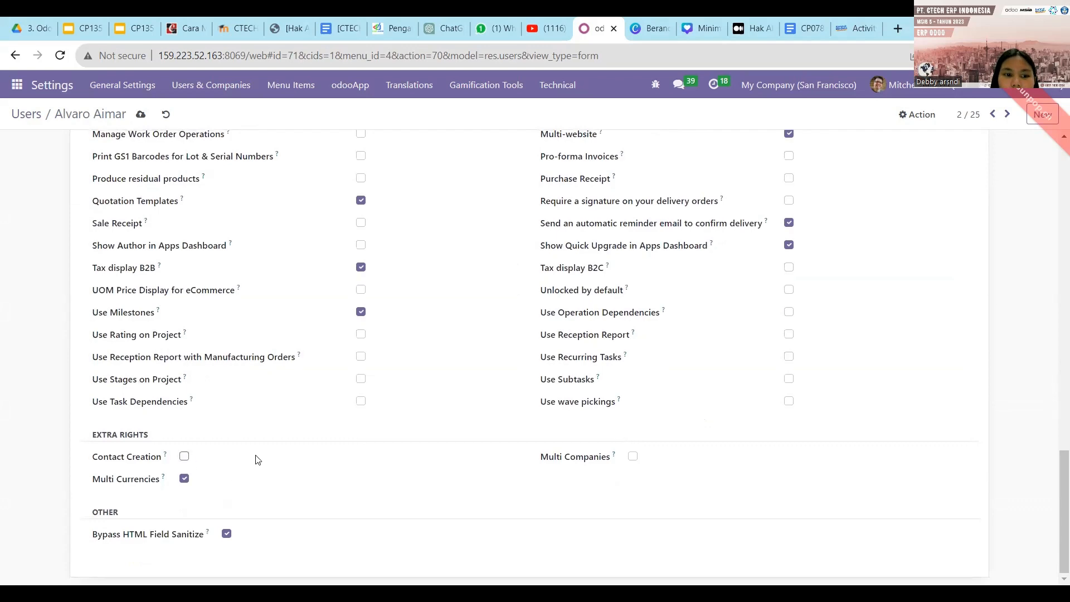
scroll(258, 459, up, 15)
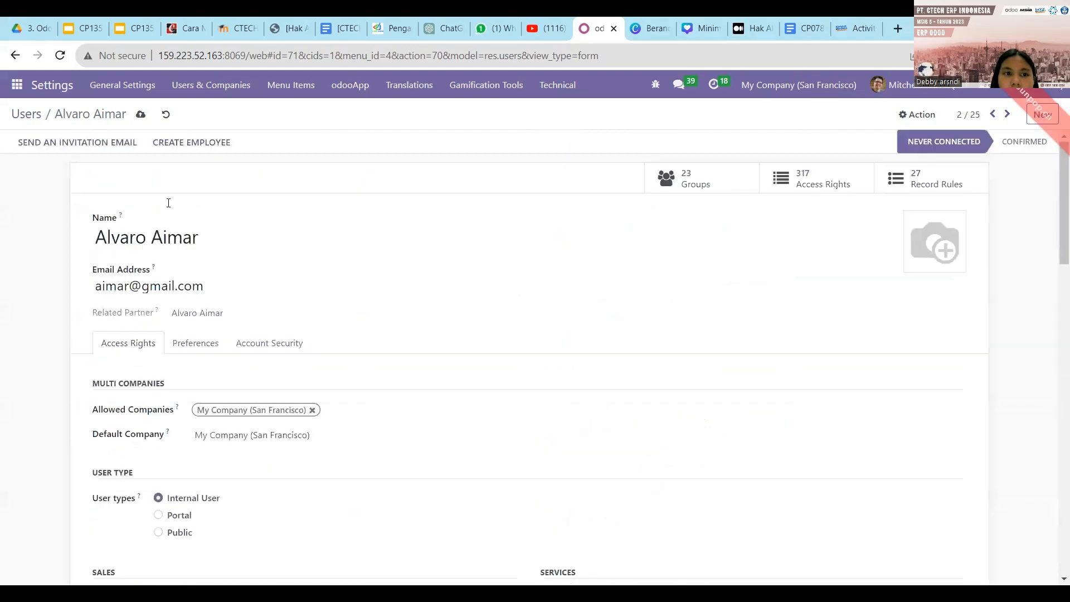
click(141, 115)
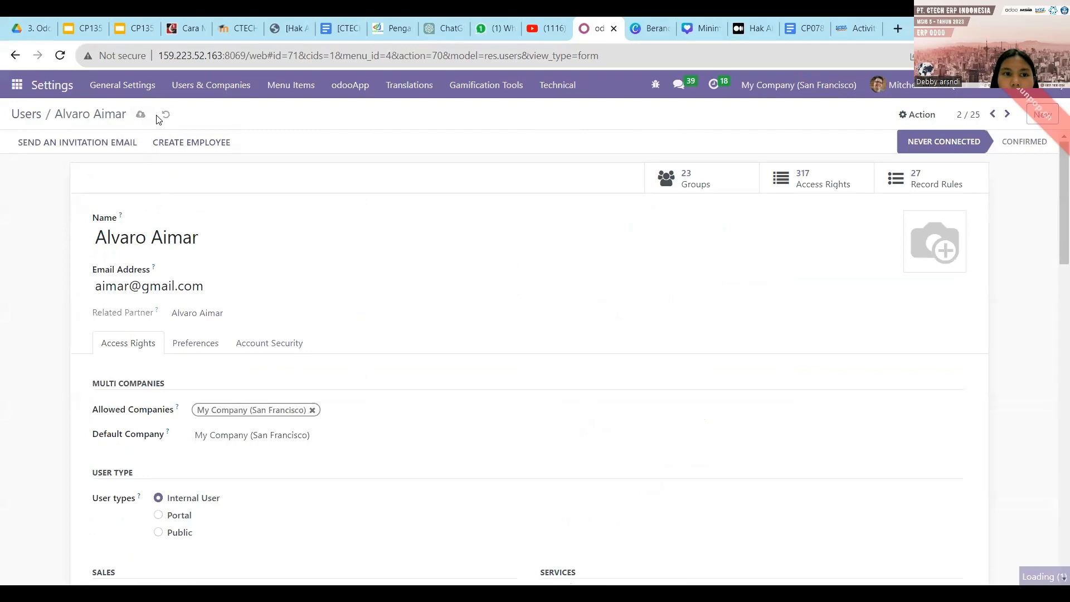
click(35, 116)
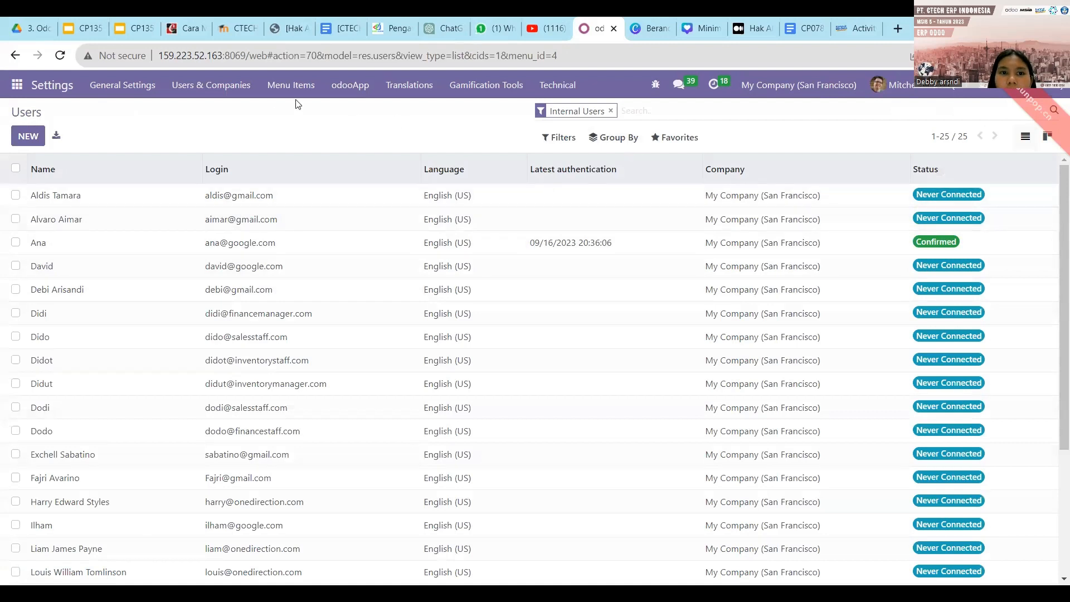
Open the Groups list under Users & Companies.
click(237, 92)
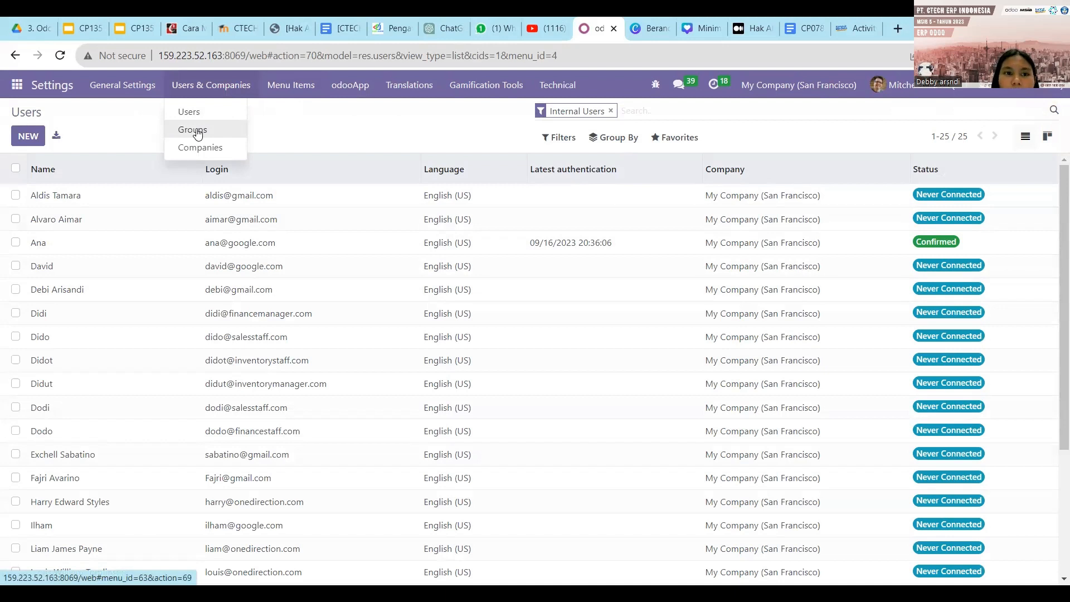
click(197, 132)
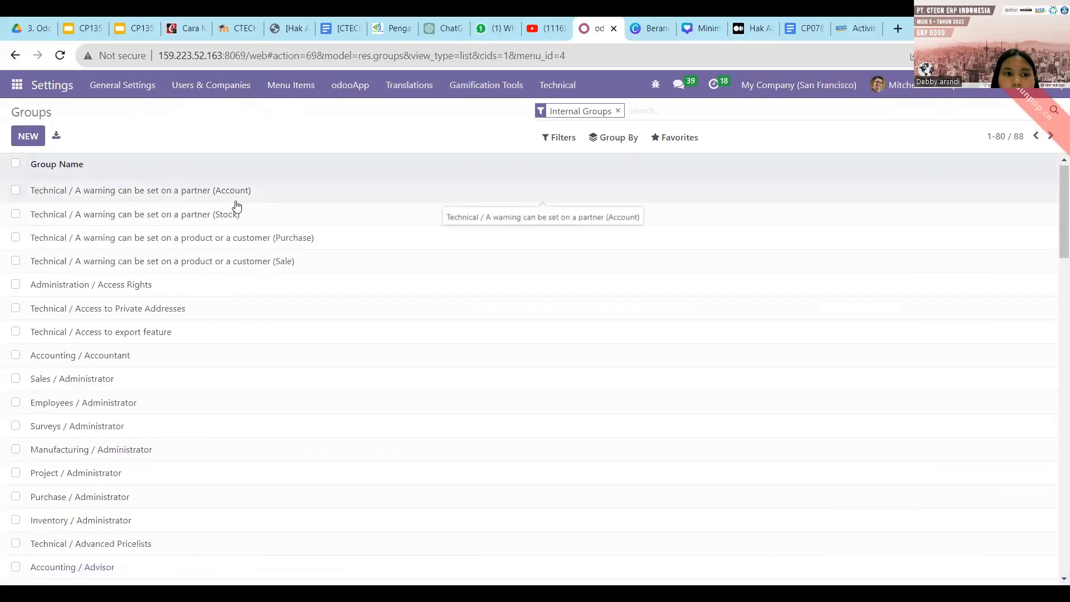
scroll(237, 206, down, 3)
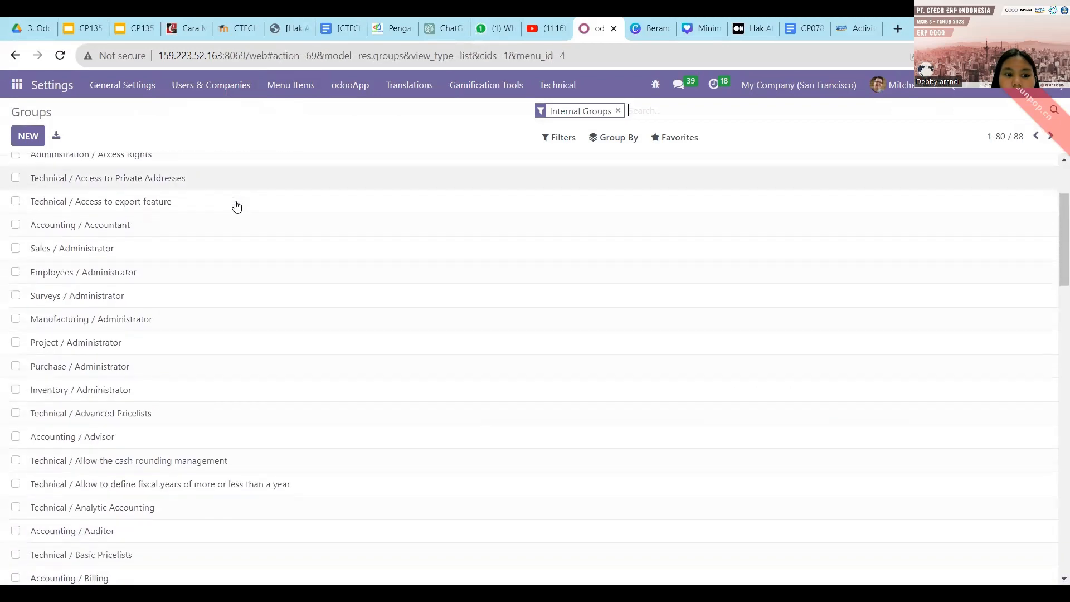
scroll(423, 140, up, 3)
Search the groups for 'iventory', then start a new blank group.
click(639, 109)
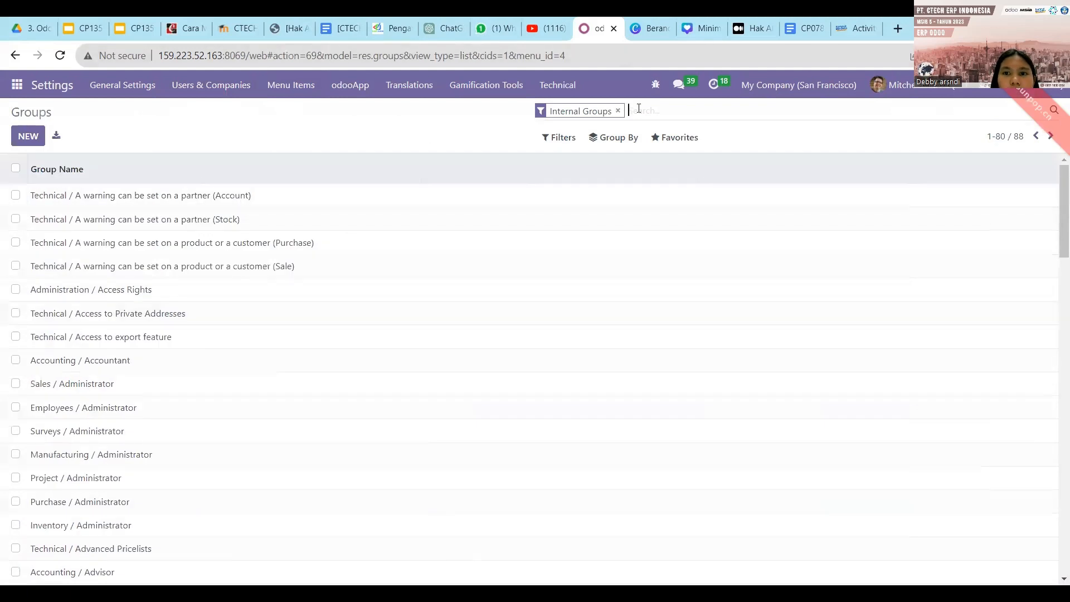
text(i)
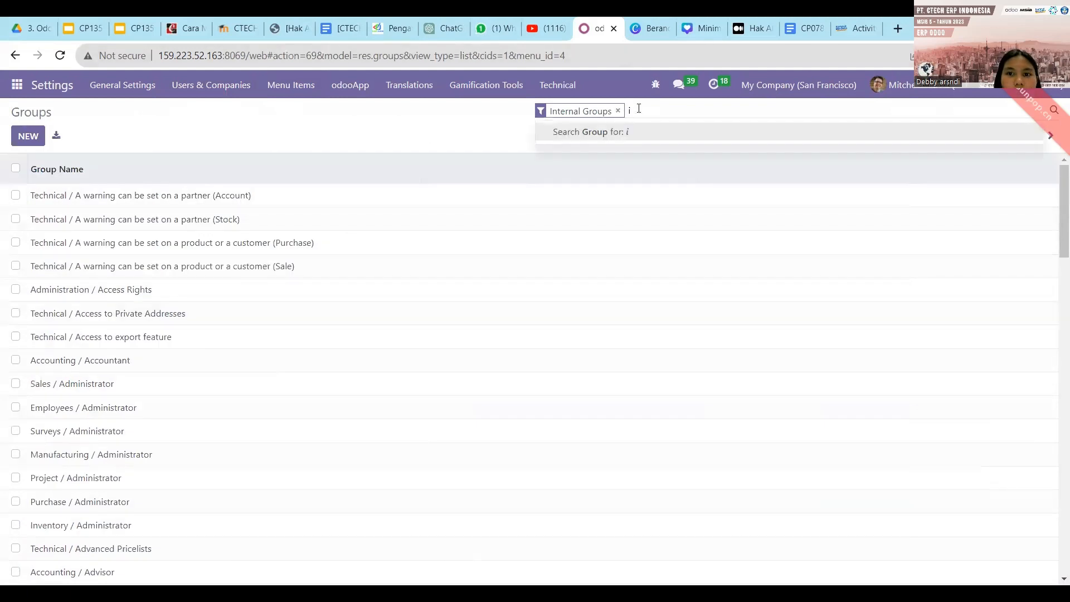
text(ventory)
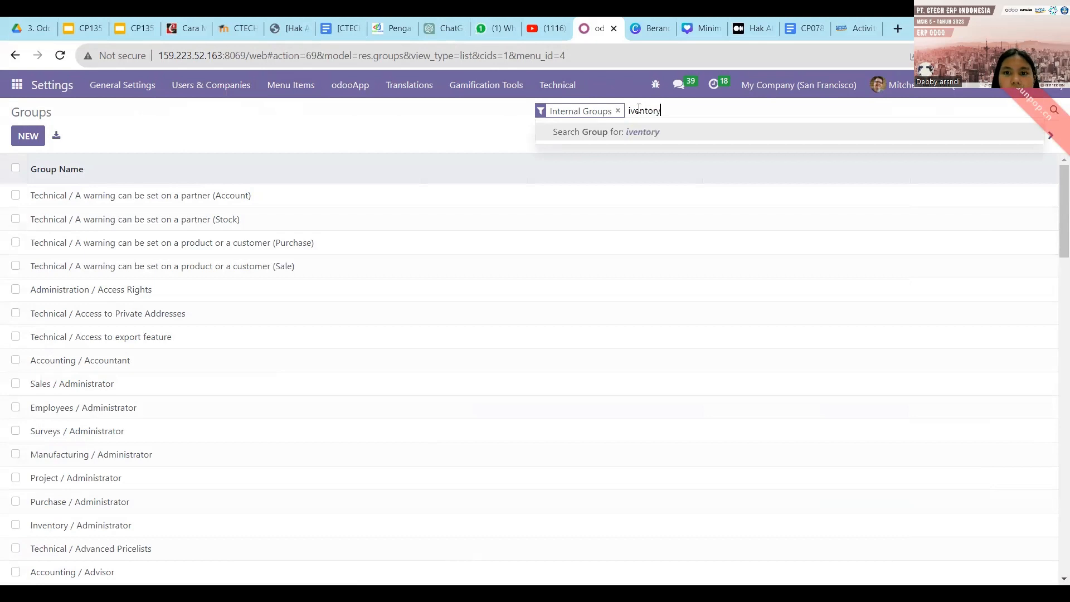
key(Return)
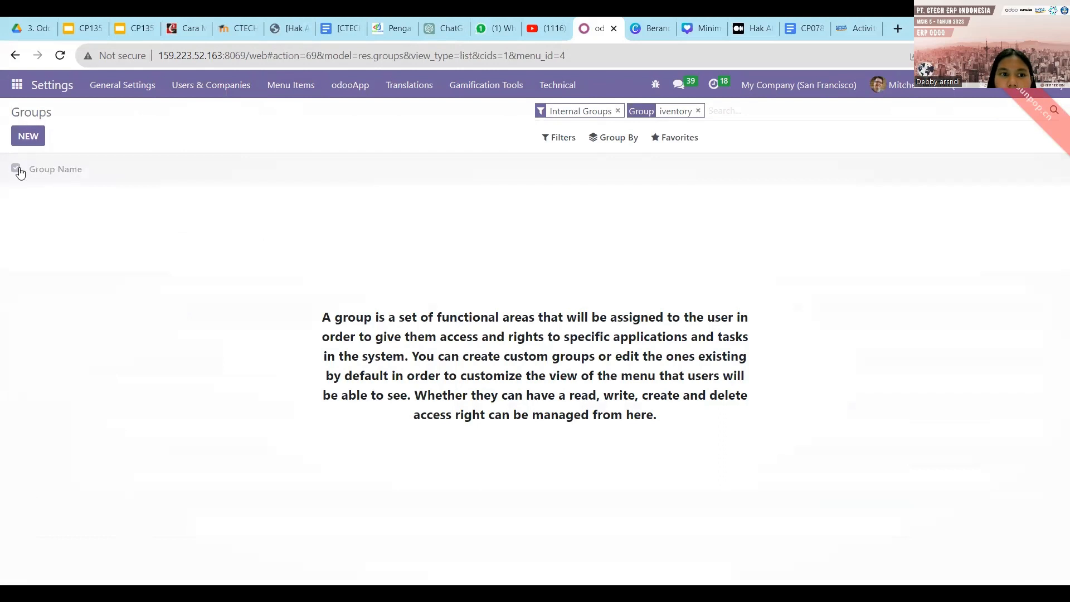
click(26, 136)
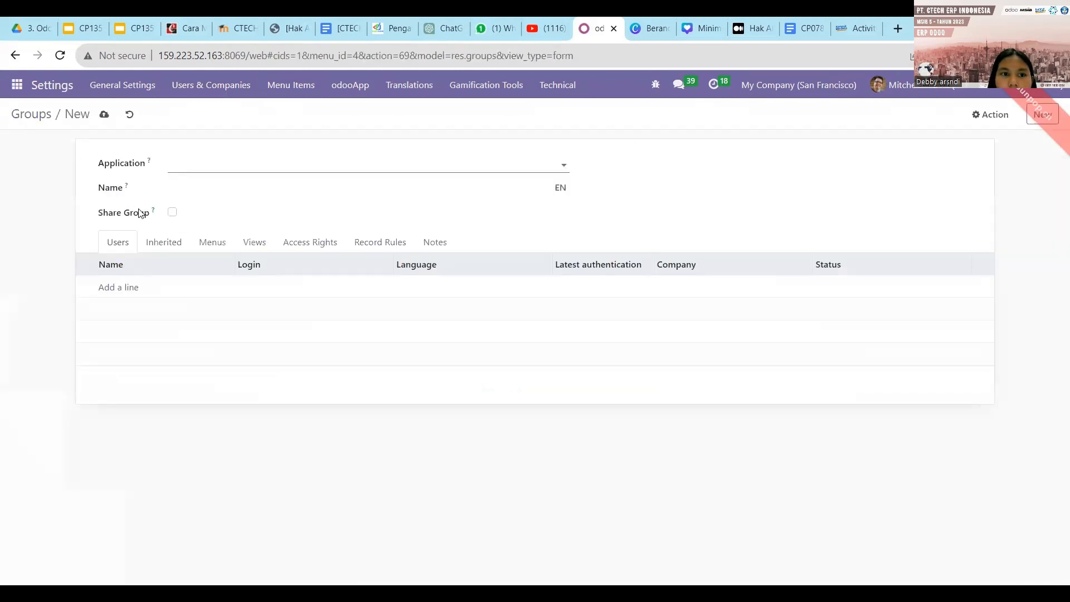
Add the two chosen users to the new group's Users list.
click(128, 298)
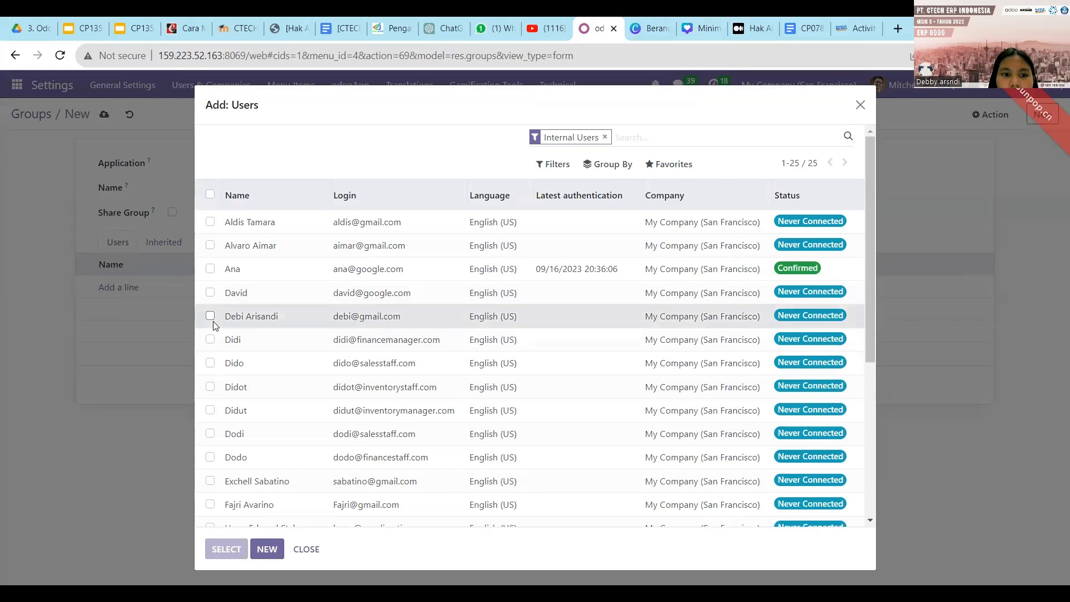
click(210, 317)
click(211, 247)
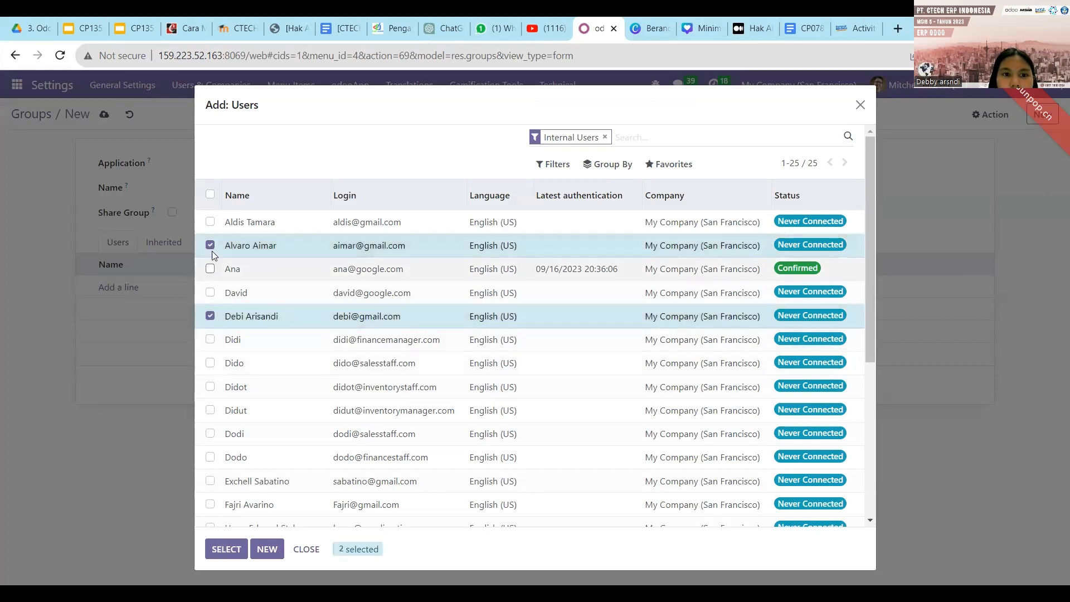
click(226, 550)
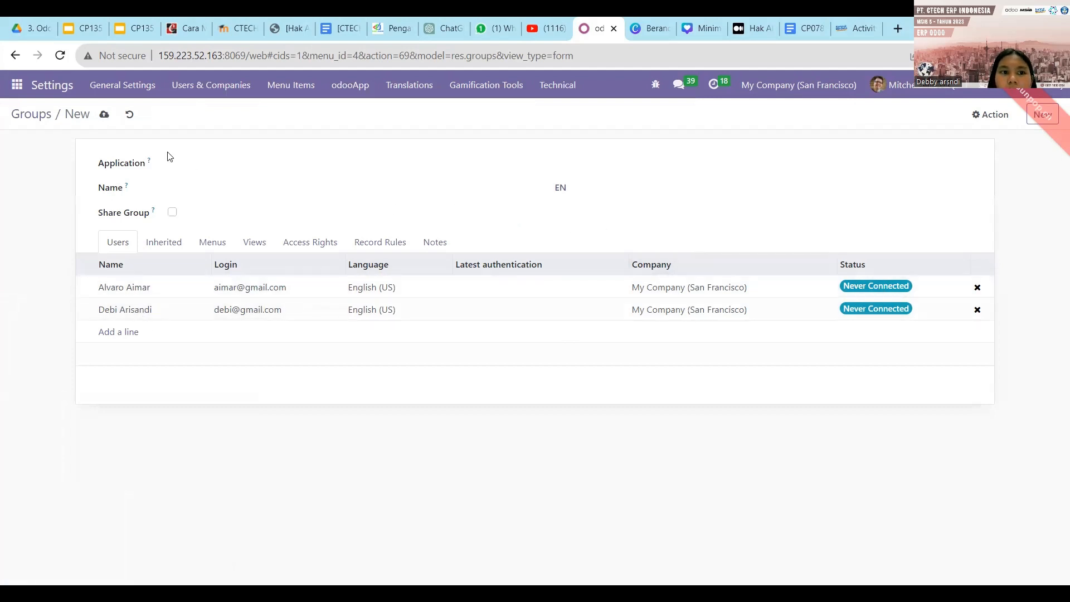
Enter 'IT' where the form requires it and save the PT XYZ group.
click(105, 116)
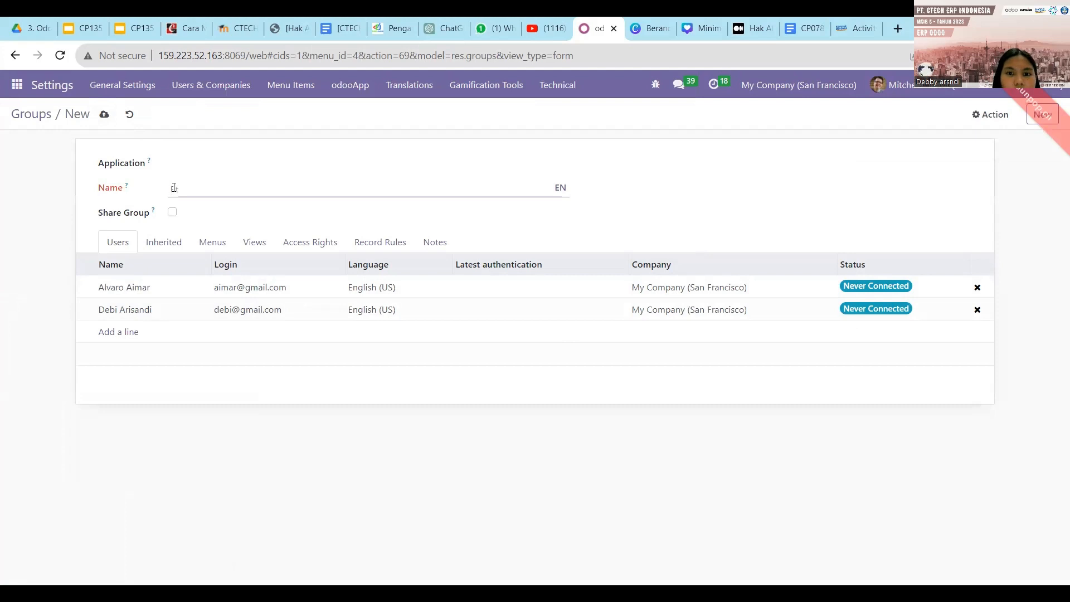
text(IT)
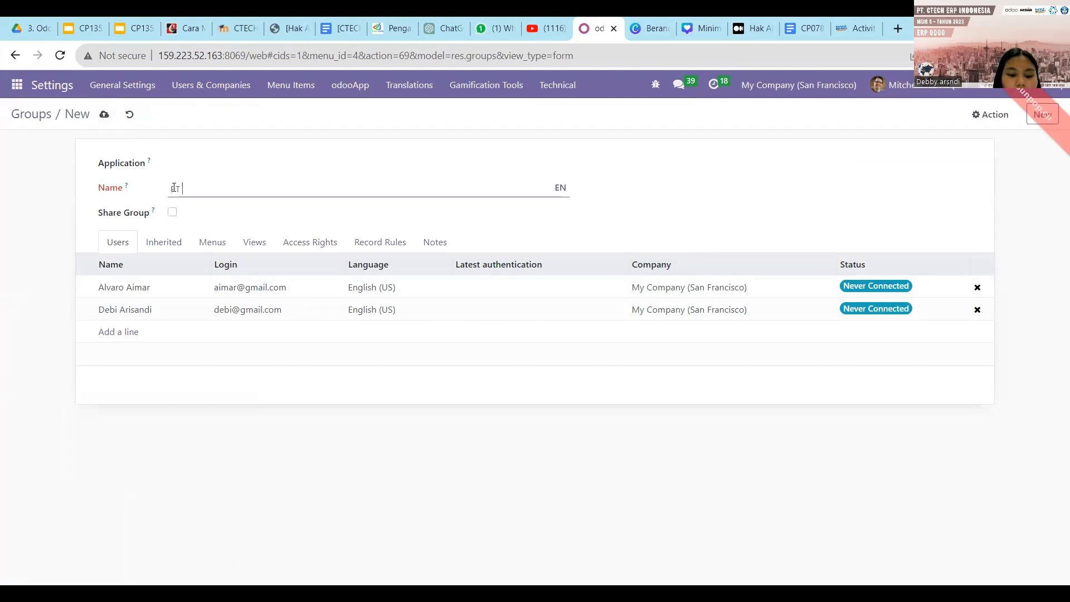
click(104, 114)
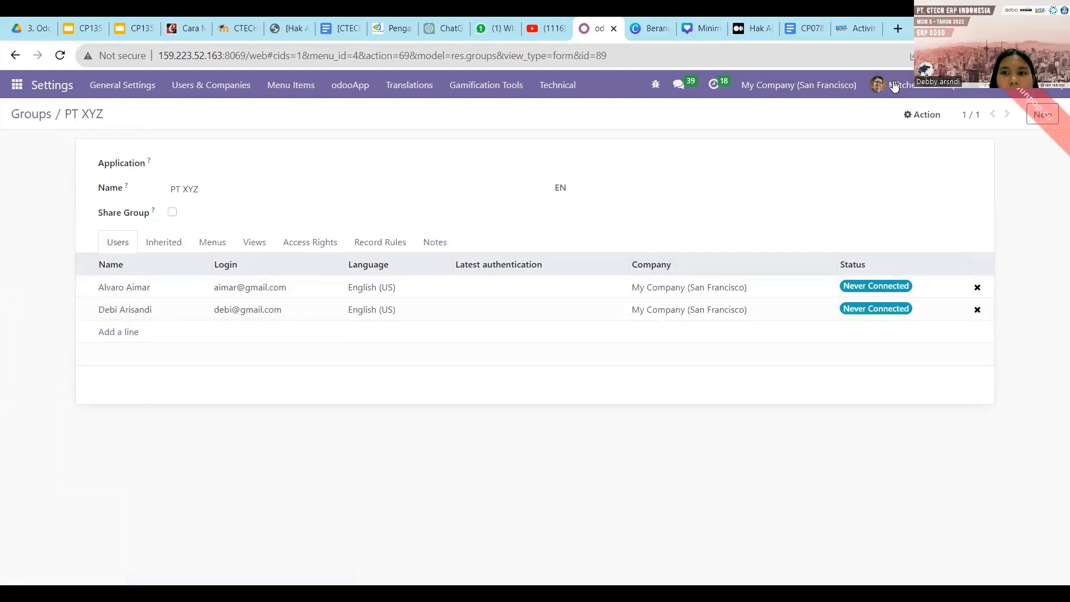
Log out of the administrator account and log in as a grouped user with their email and password.
click(954, 90)
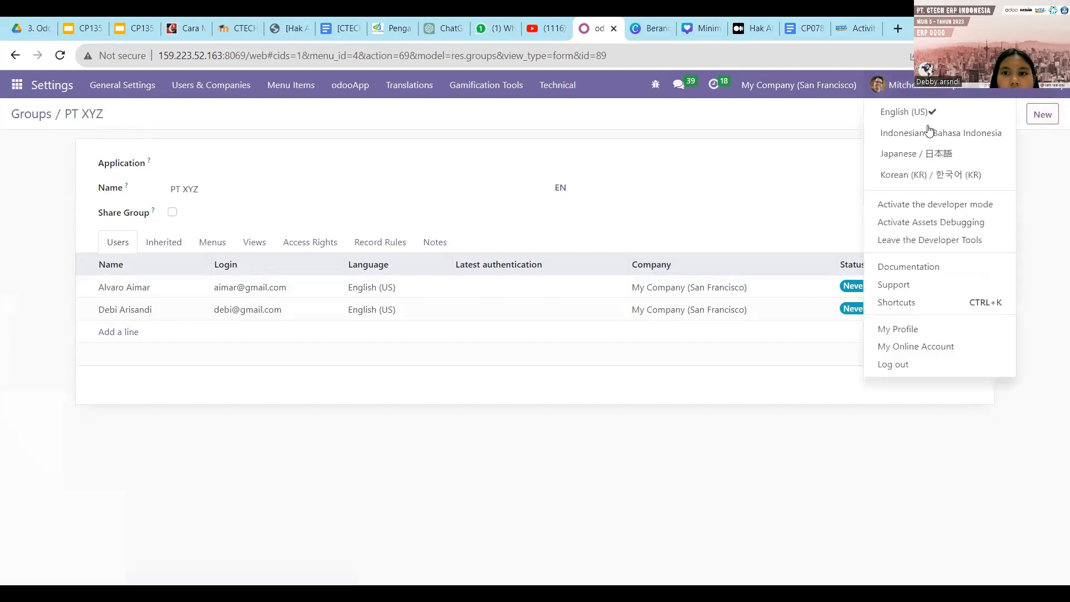
click(890, 363)
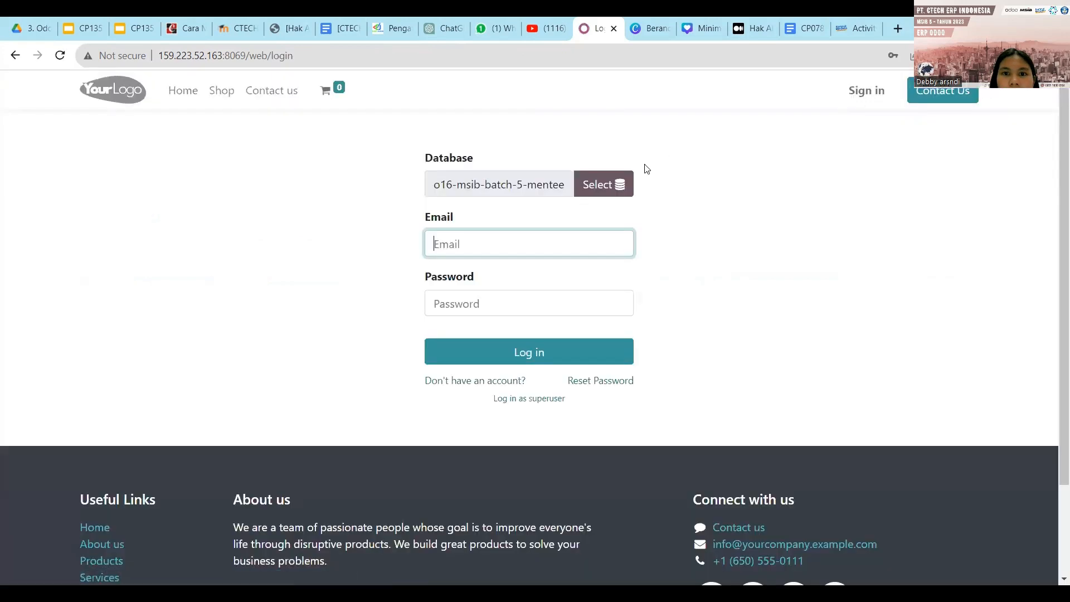
click(532, 242)
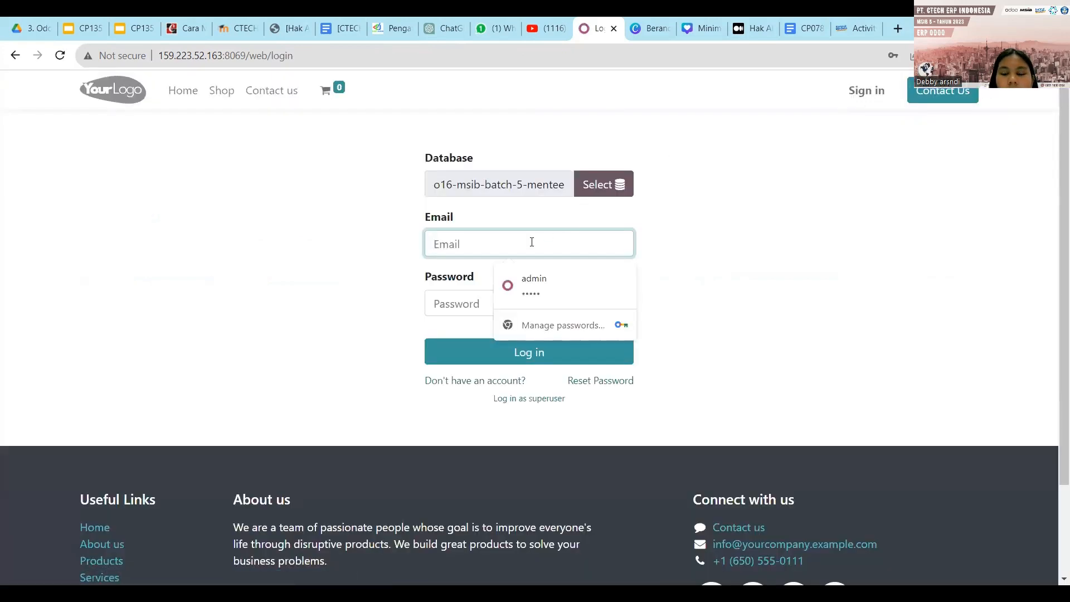
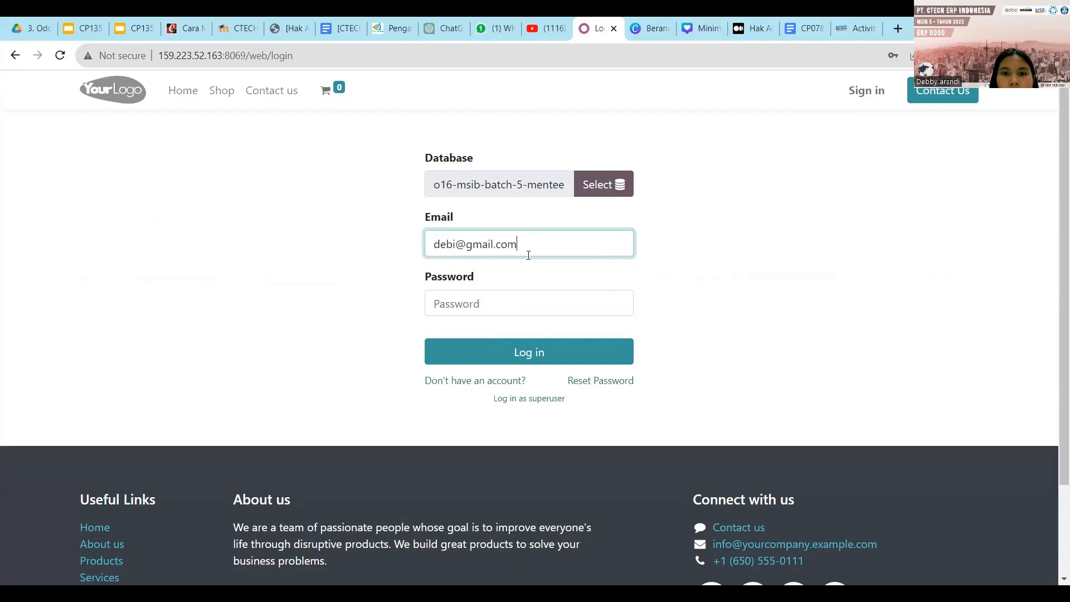
click(498, 300)
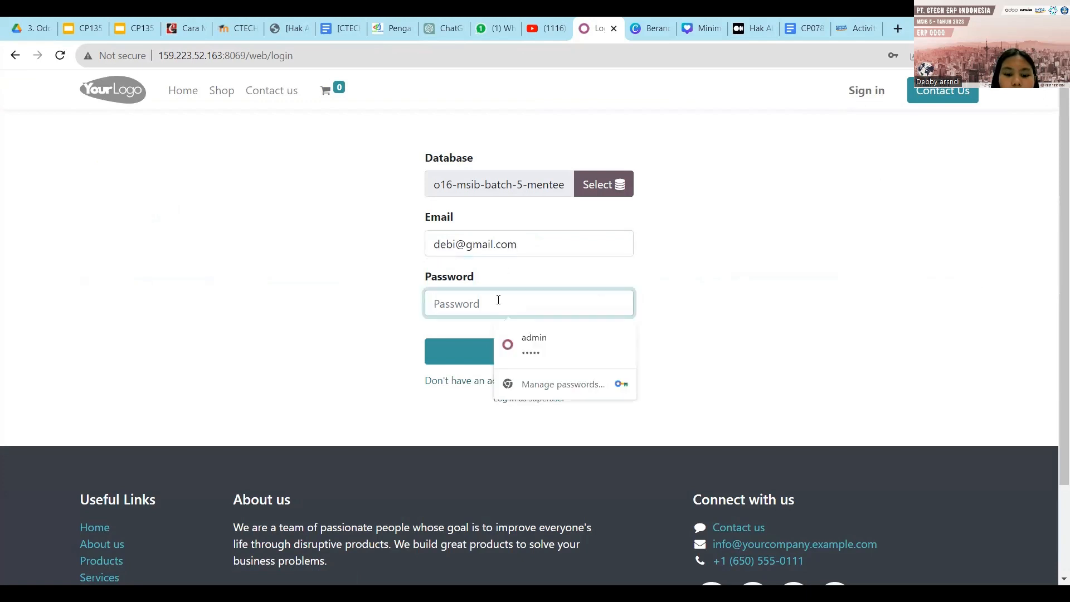
text(1)
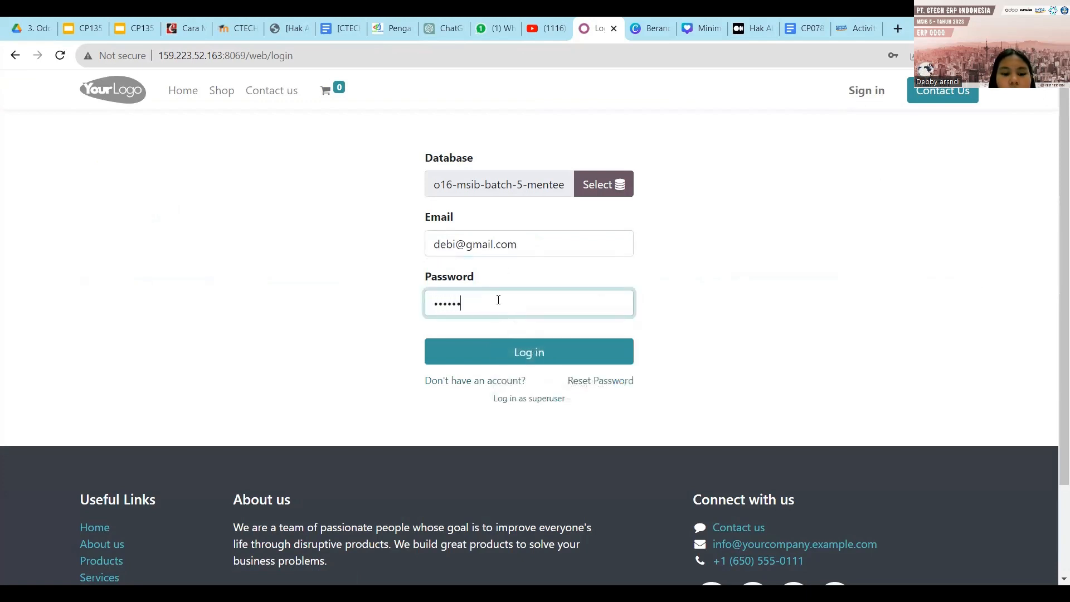
click(496, 346)
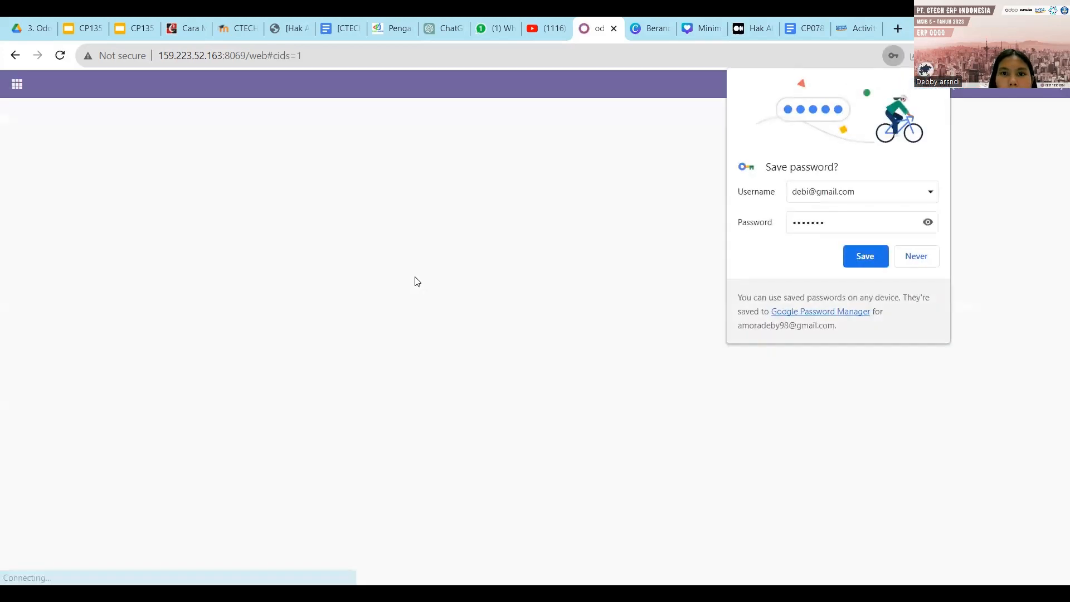
click(418, 282)
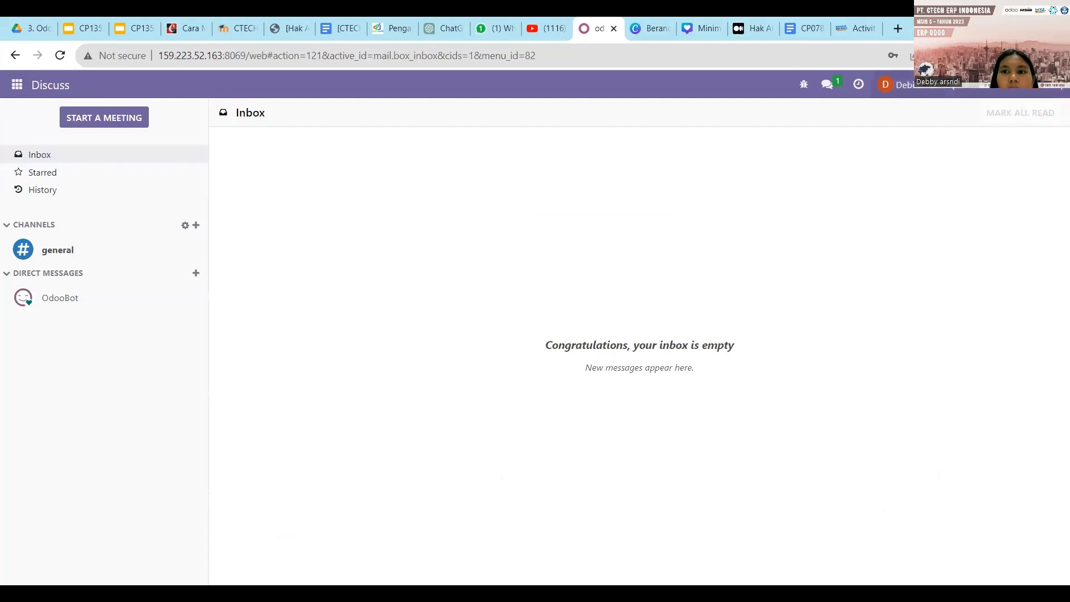
Log out, log back in with the saved administrator login, and open the Settings app.
click(933, 89)
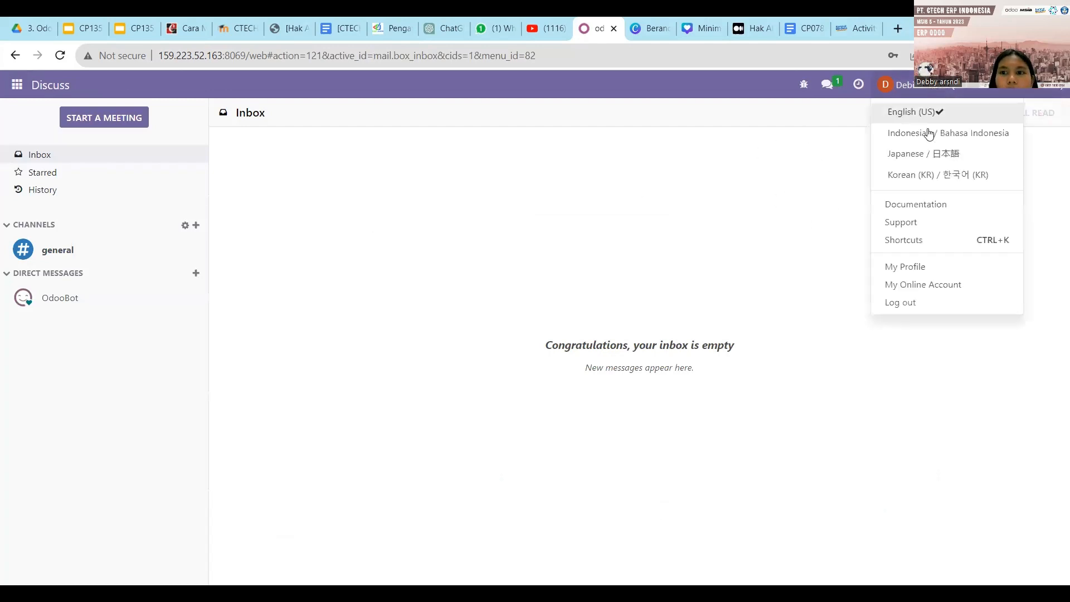
click(895, 303)
click(593, 235)
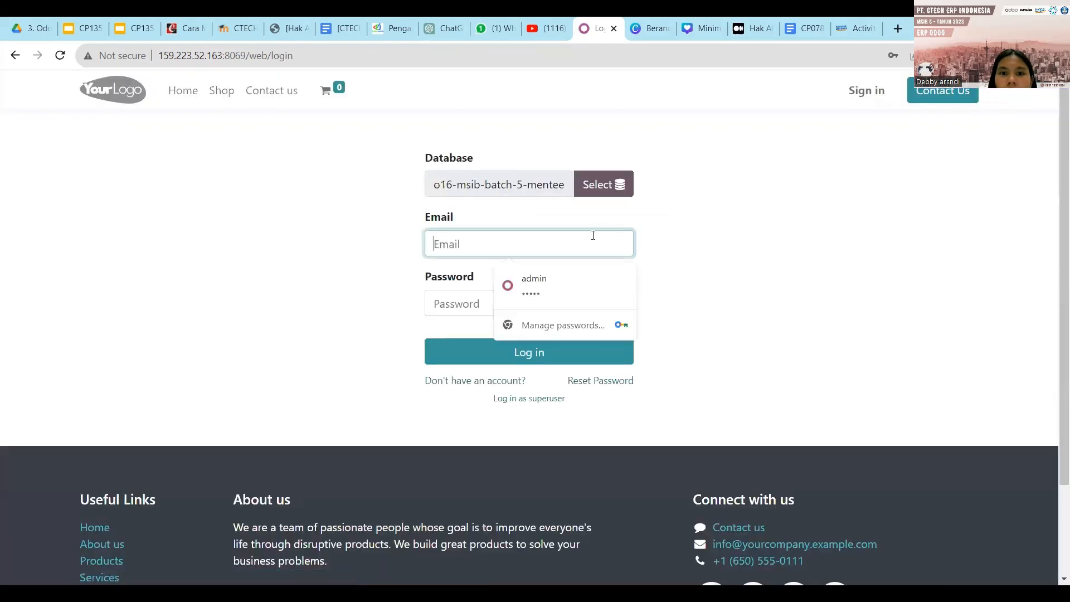
click(571, 284)
click(533, 354)
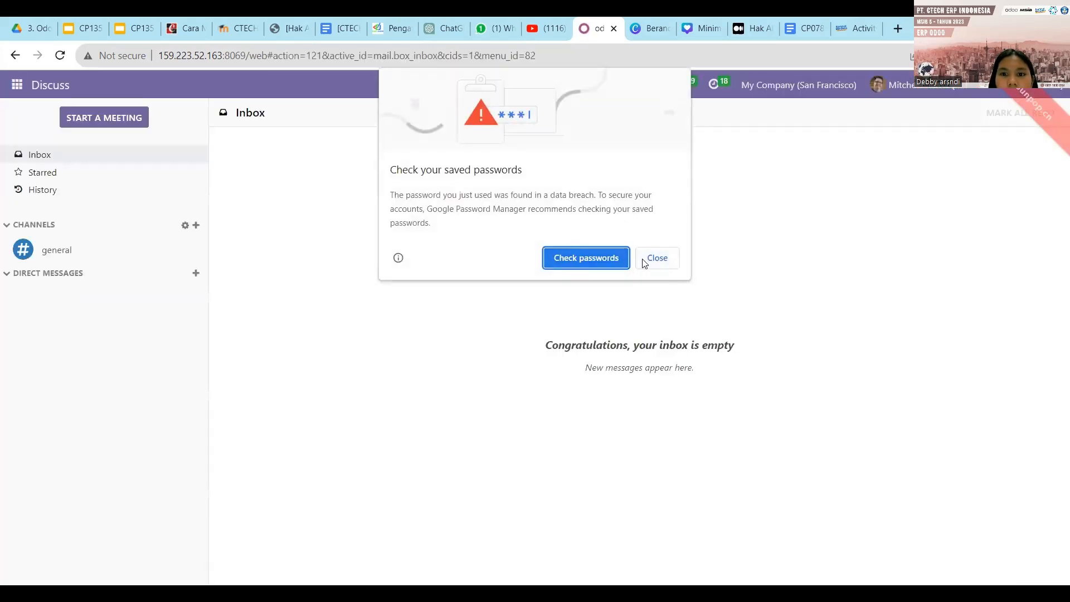
click(650, 258)
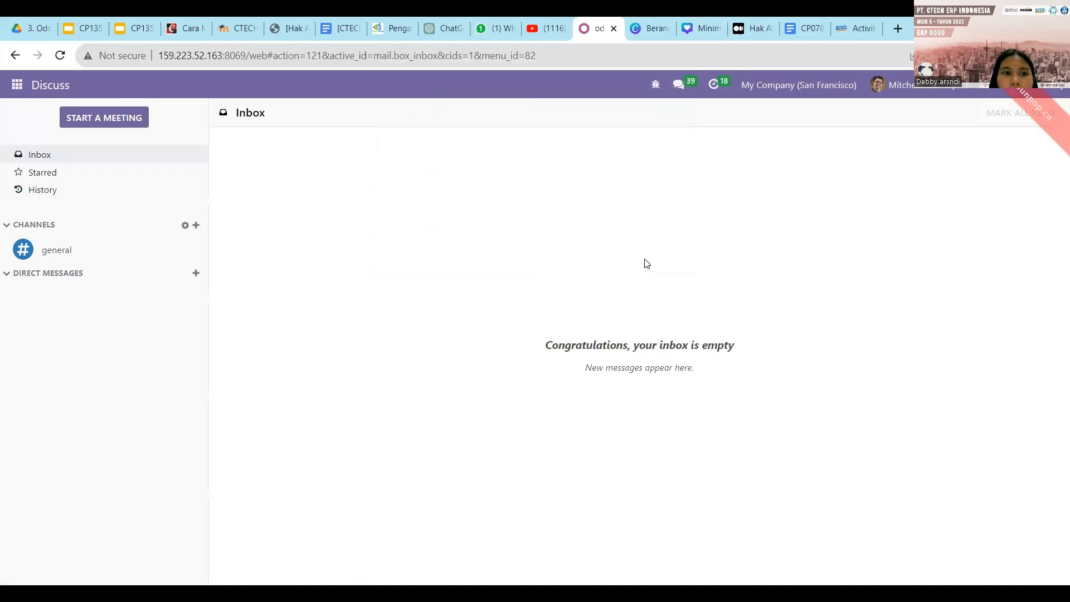
click(13, 87)
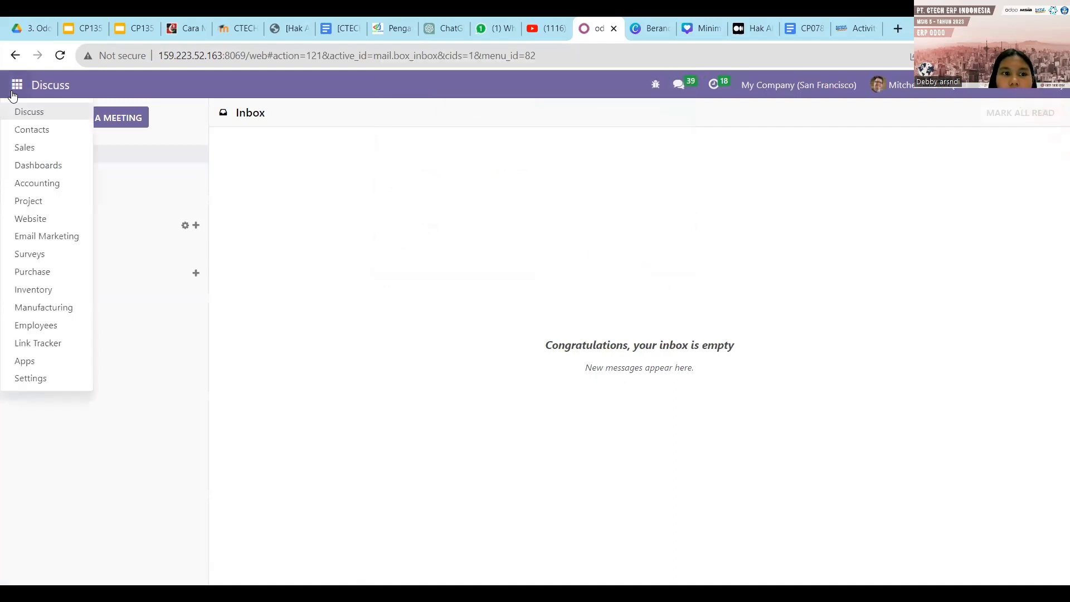
click(36, 377)
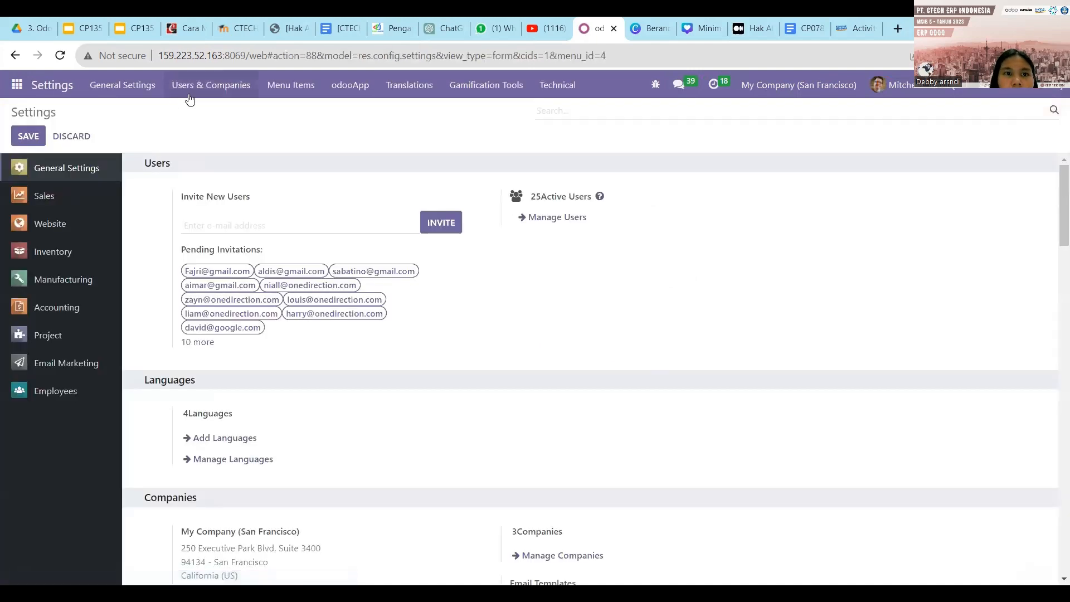
Open the Groups list under Users & Companies and search for 'iventory'.
click(189, 95)
click(187, 121)
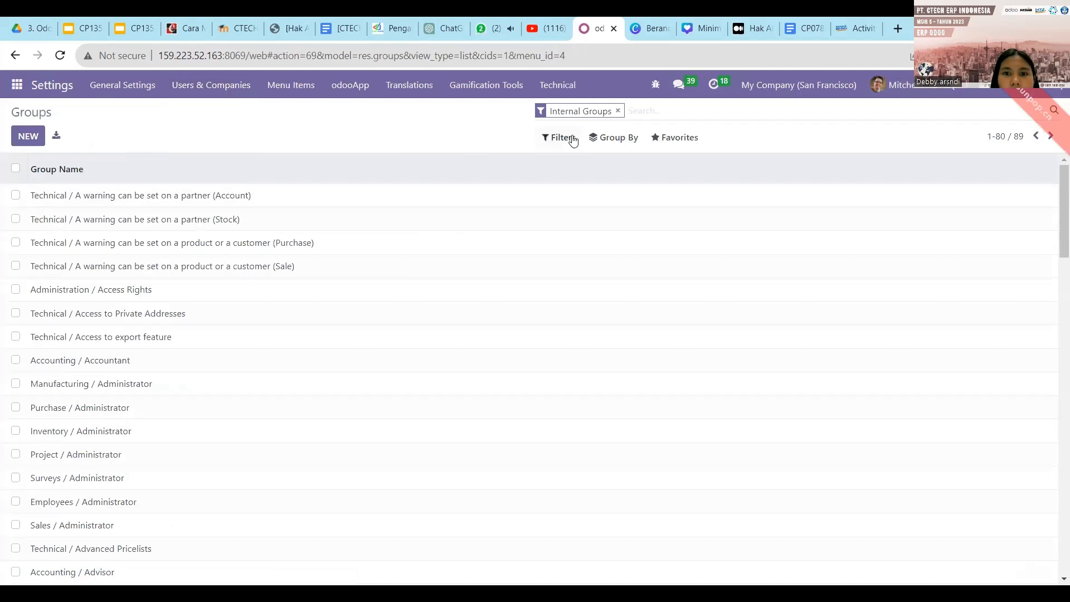
text(ive)
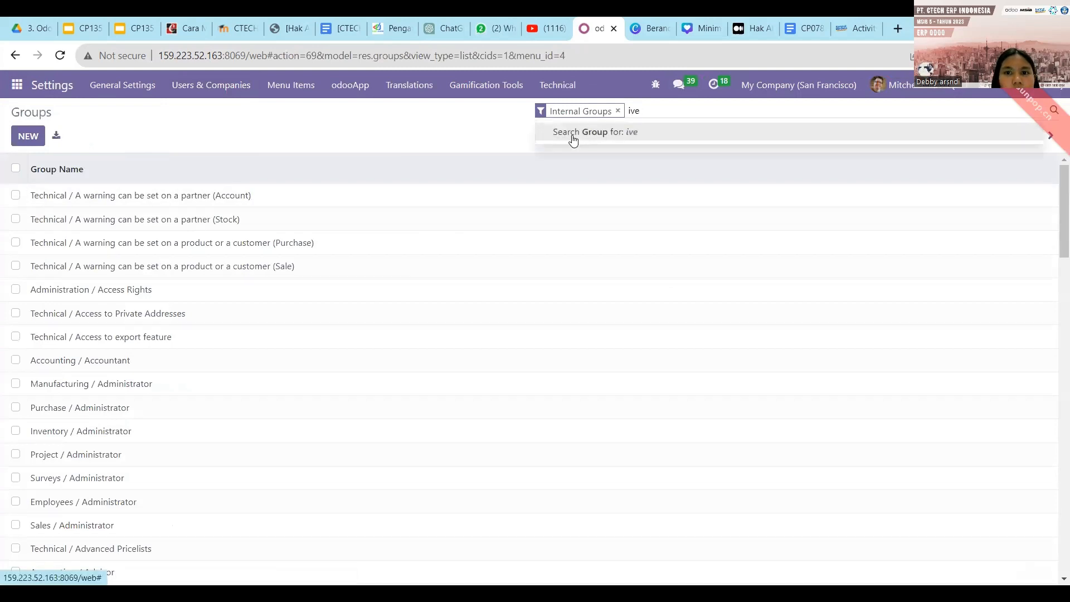
text(nt)
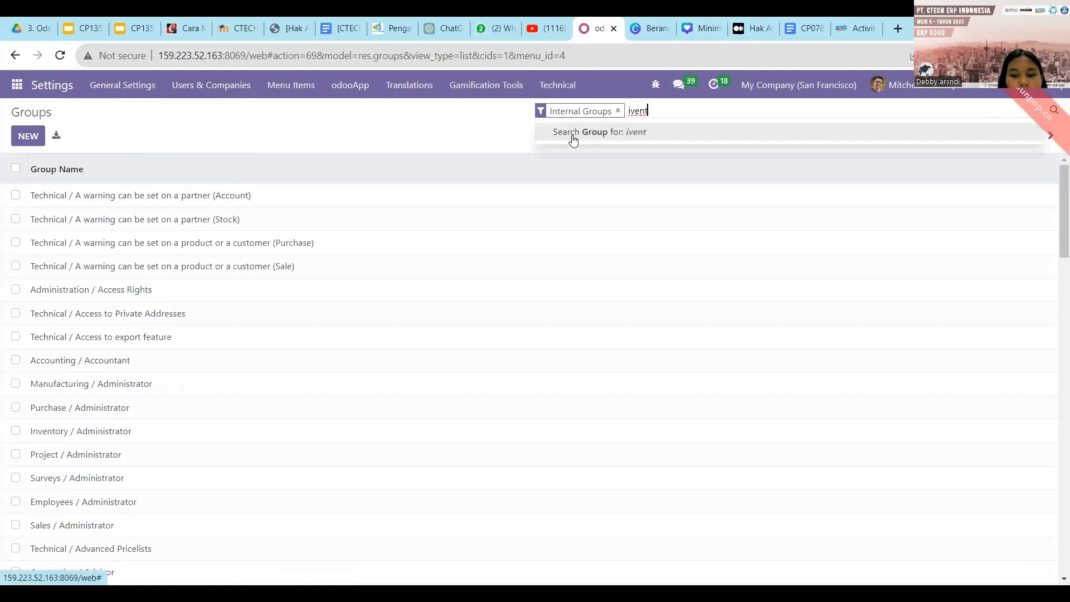
text(ory)
key(Return)
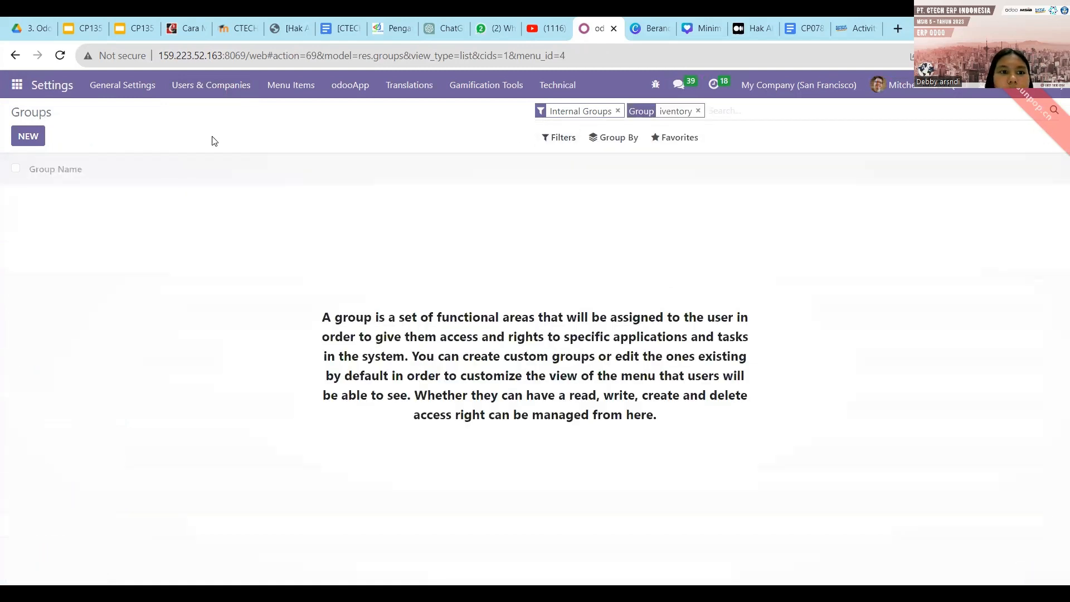
Create a new group named 'PT XYZ' and add the same two users to it.
click(29, 137)
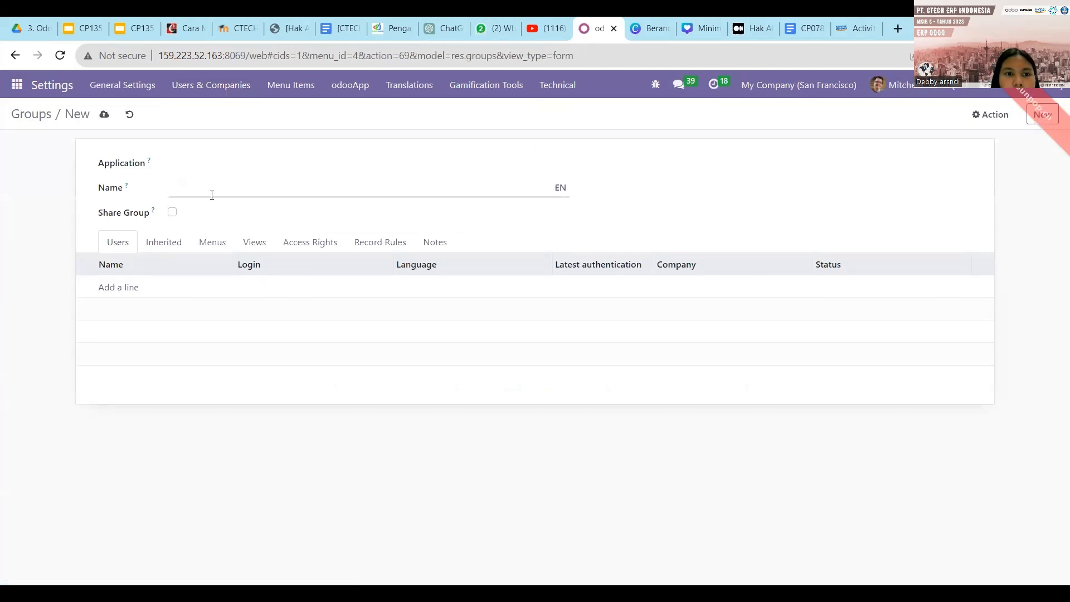
text(PT X)
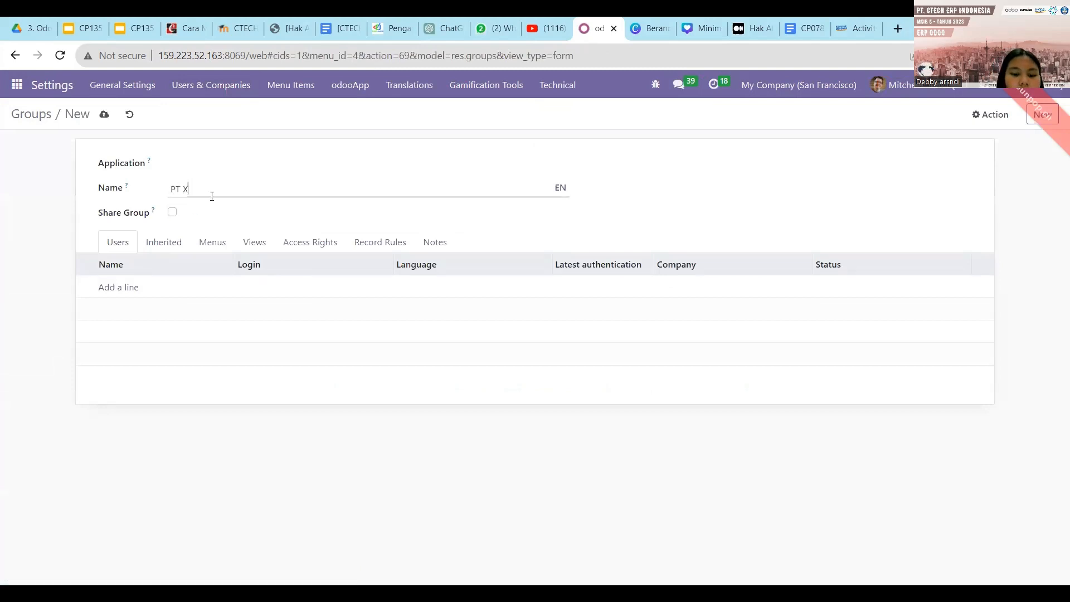
text(YZ)
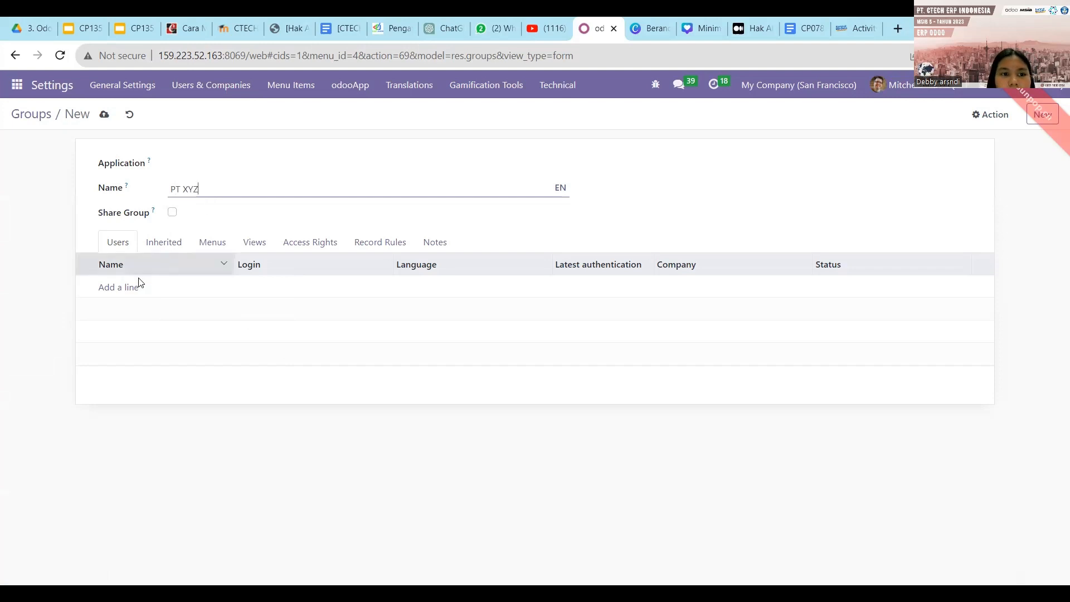
click(122, 291)
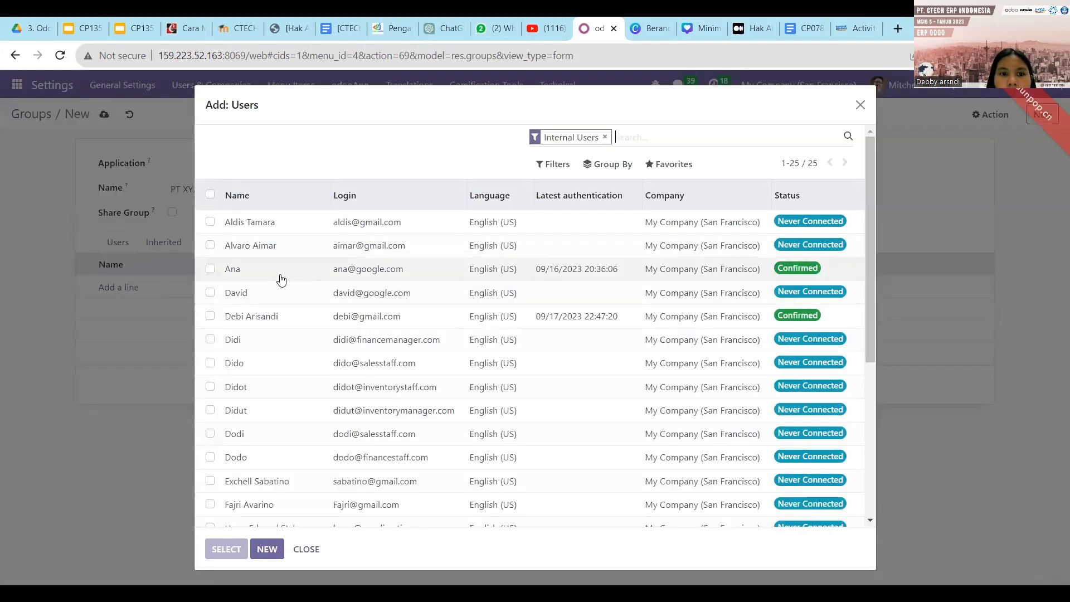
click(211, 317)
click(211, 246)
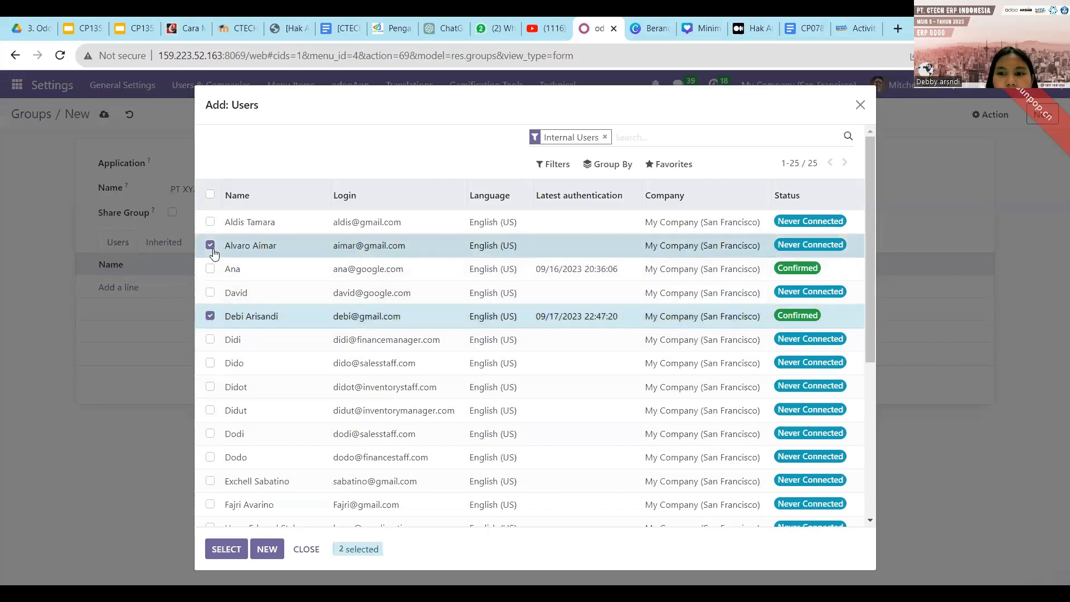
click(226, 549)
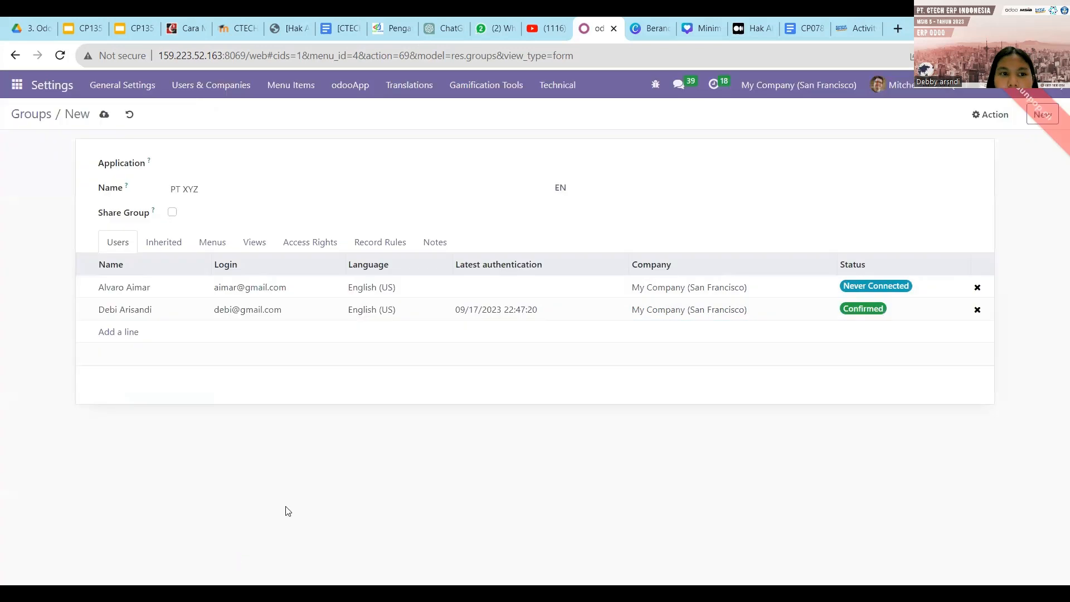